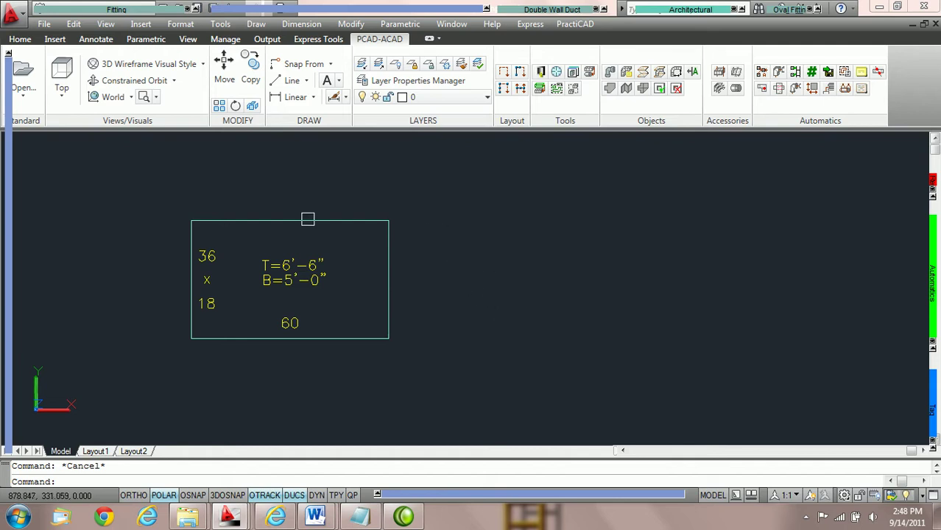
Step: Open the properties of the rectangular duct fitting and keep the duct selected
double_click(269, 221)
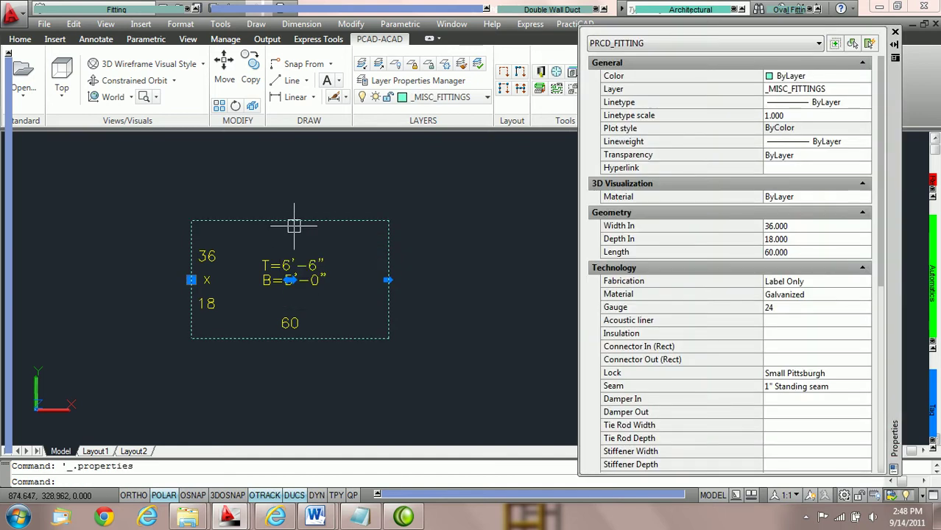
mouse_move(296, 223)
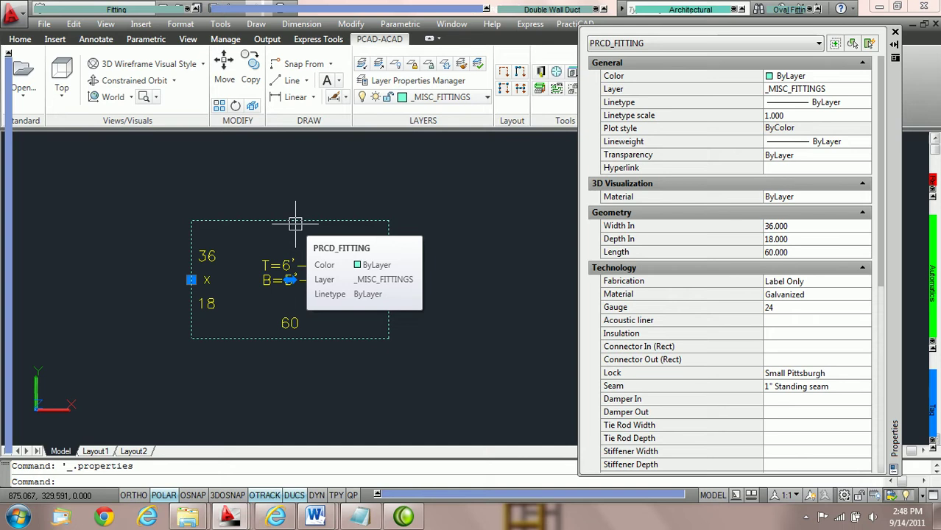
right_click(298, 229)
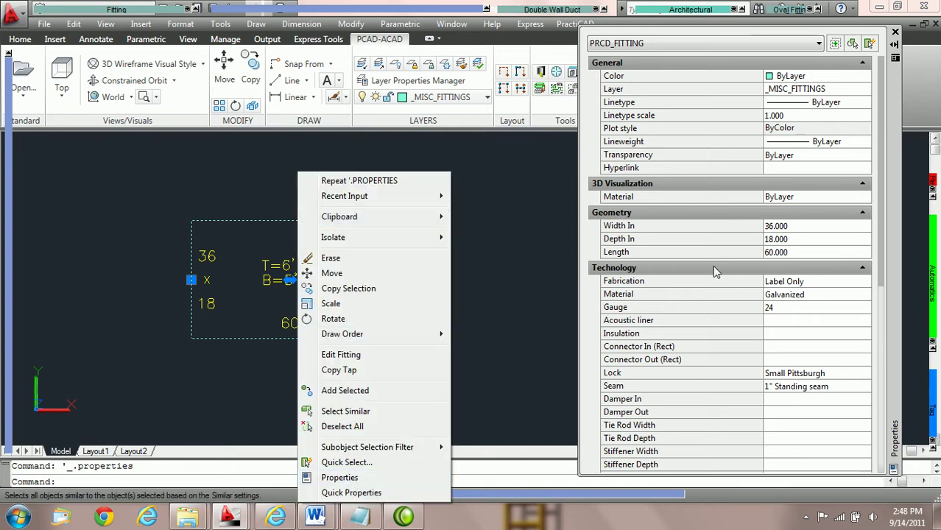
click(471, 204)
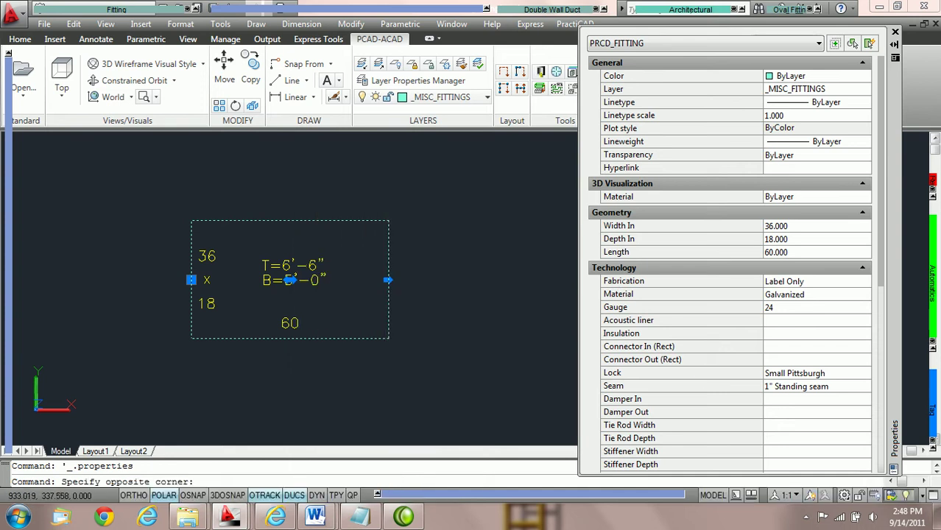
key(Escape)
click(488, 199)
click(562, 206)
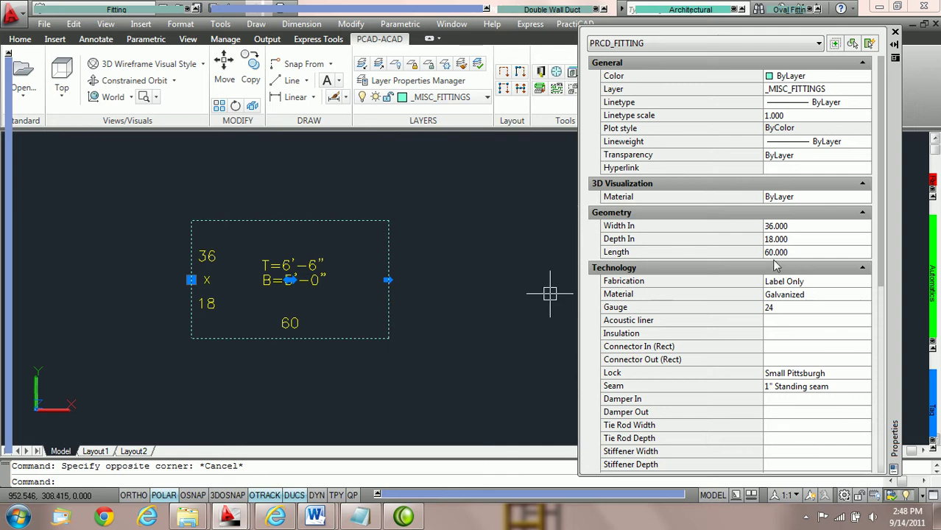
Step: Set the duct's Width In to 32 and Depth In to 24, then deselect the duct
click(815, 226)
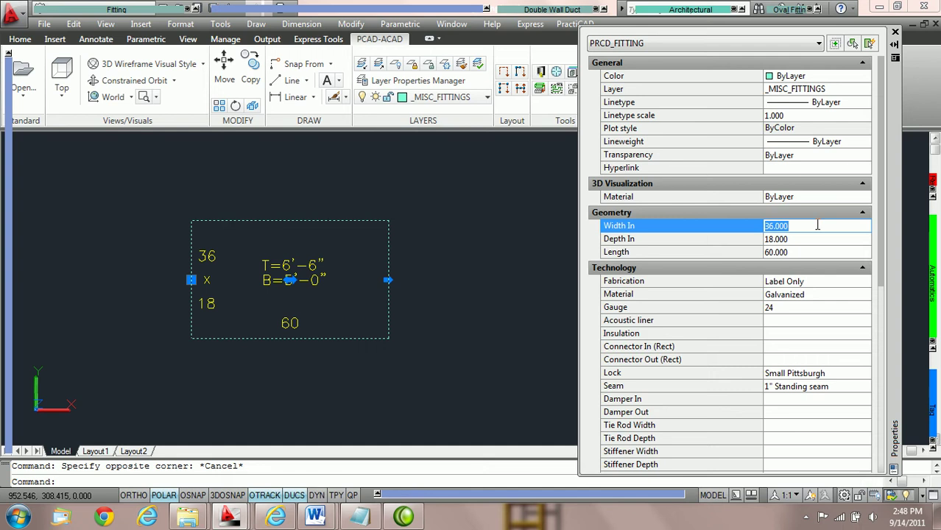
text(32)
key(Tab)
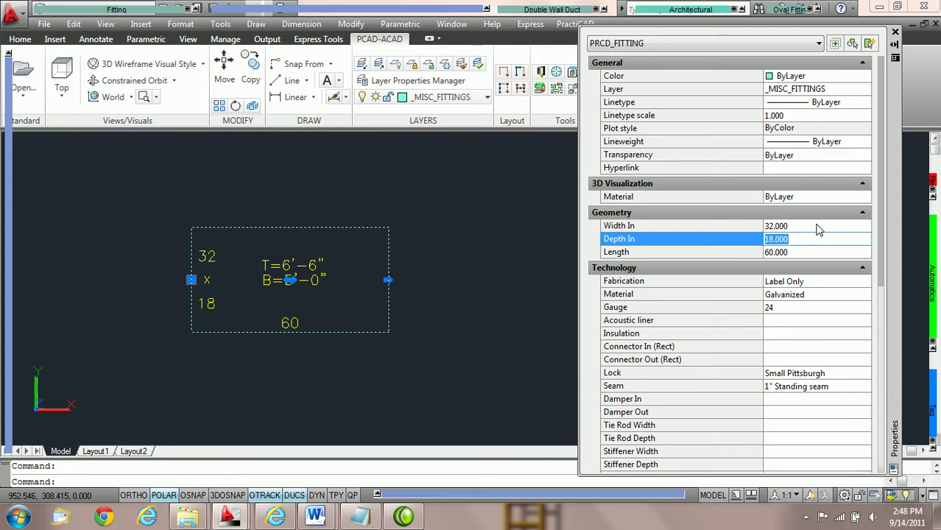
text(24)
key(Tab)
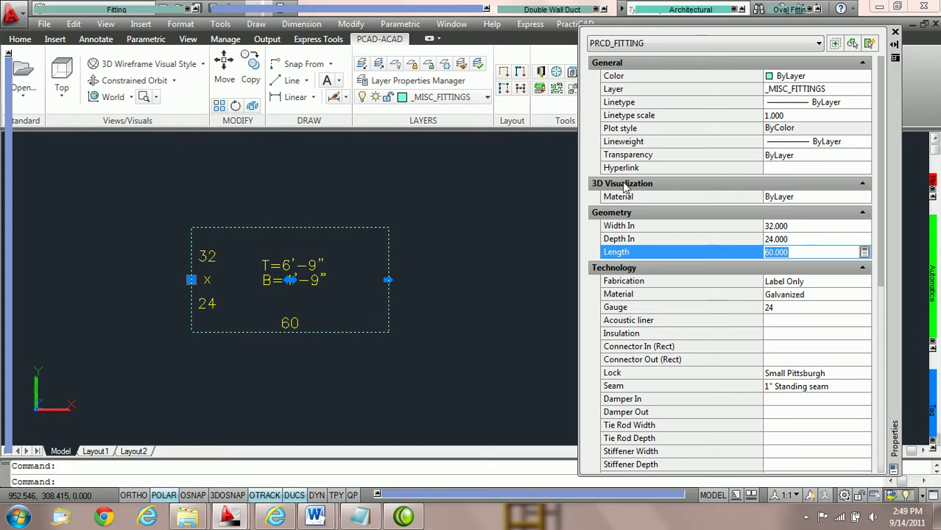
key(Escape)
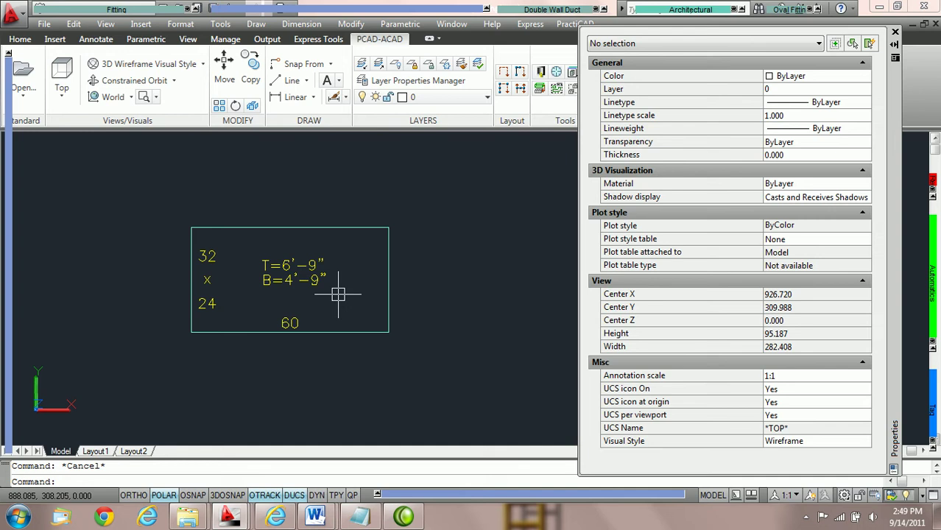
Step: Set the duct's bottom elevation to 5'-0" in the elevation preview and deselect the duct
mouse_move(328, 286)
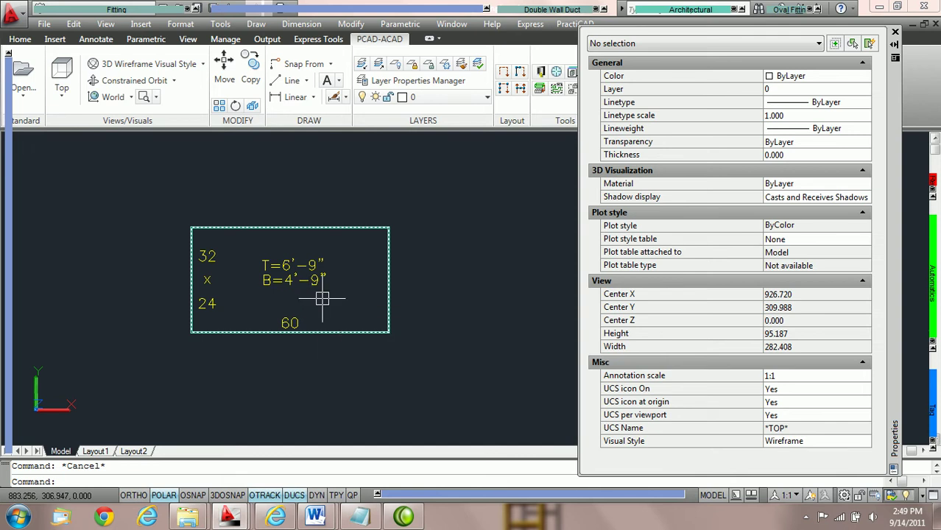
click(364, 332)
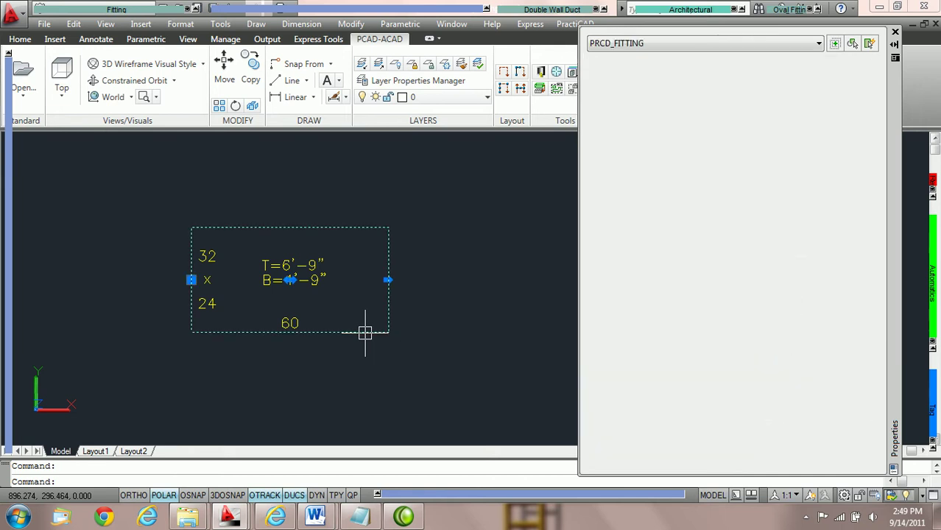
mouse_move(9, 368)
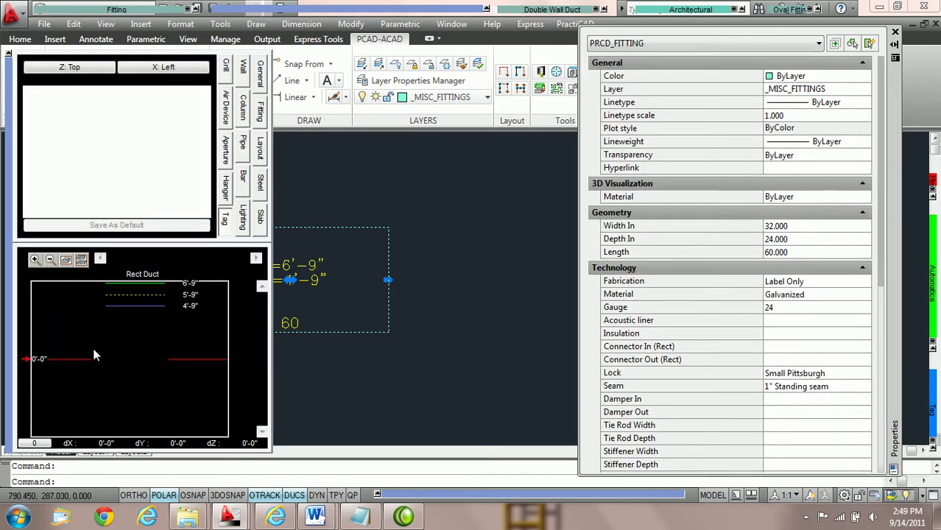
click(82, 262)
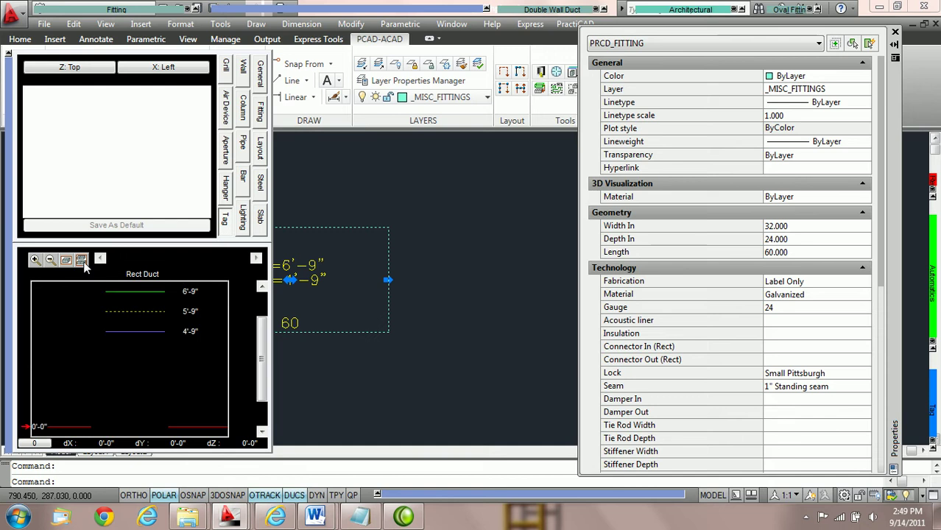
double_click(193, 332)
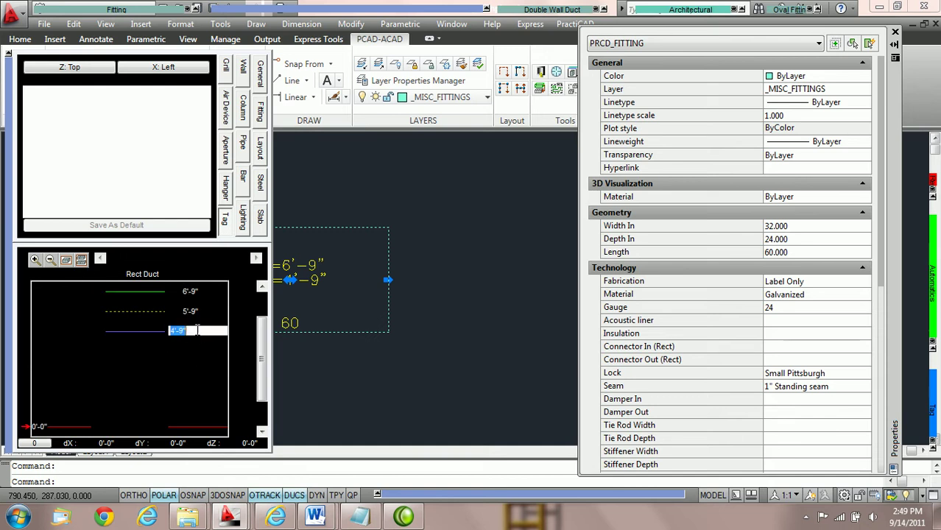
text(5)
key(Return)
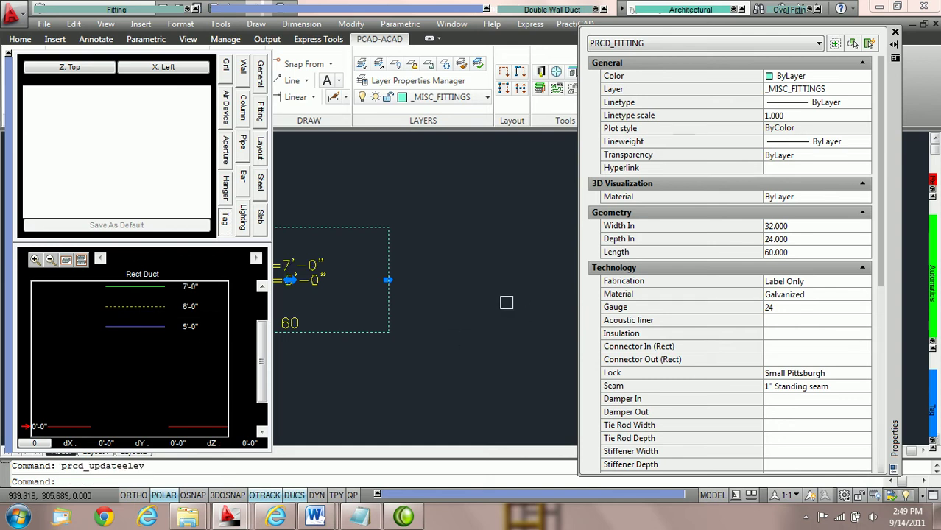
key(Escape)
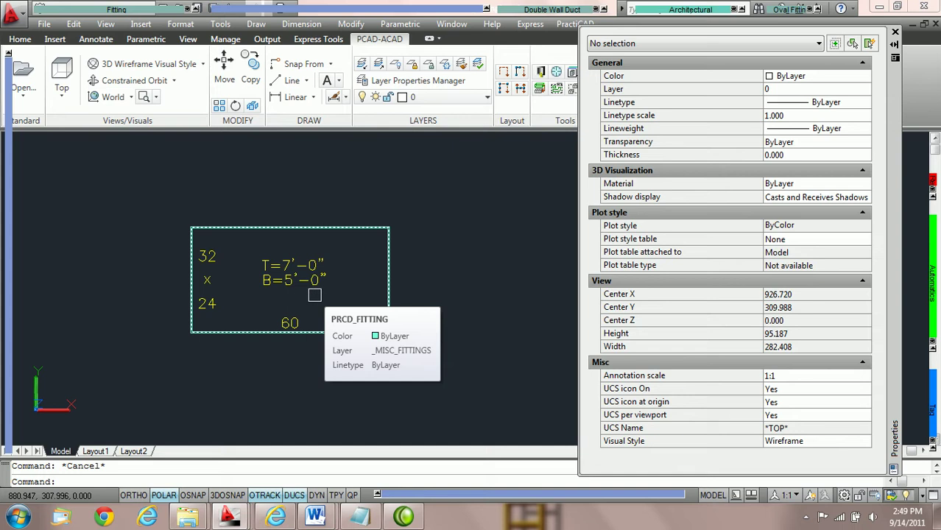
Step: Review the duct fitting's geometry and technology properties, then close the properties display
click(355, 223)
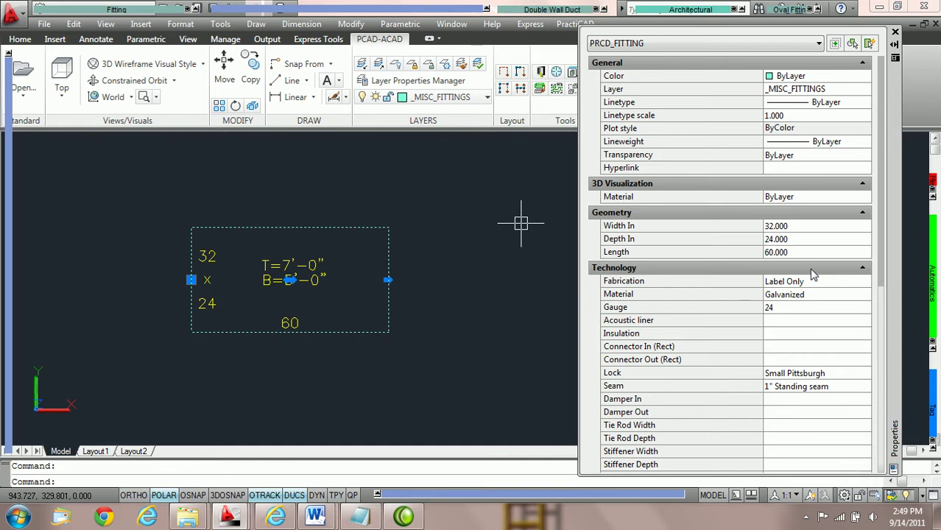
scroll(810, 251, down, 3)
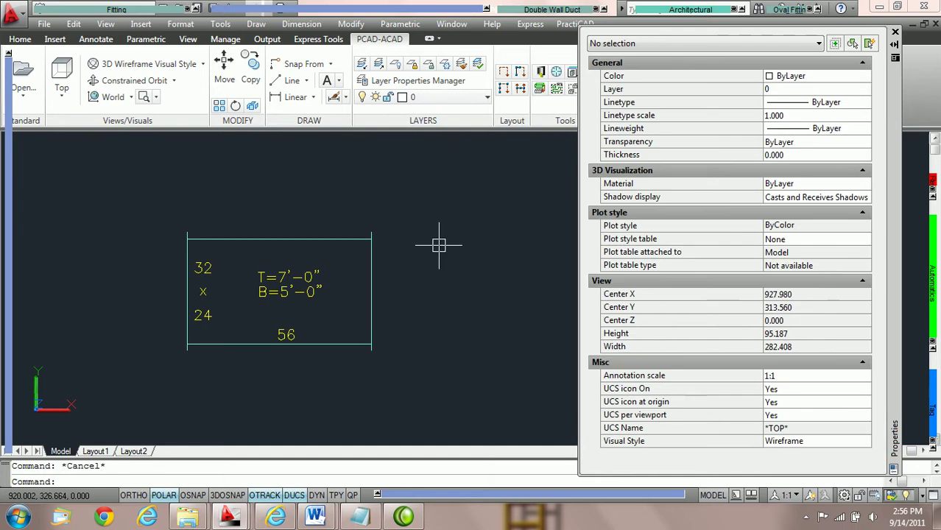
click(895, 34)
middle_drag(410, 302, 465, 298)
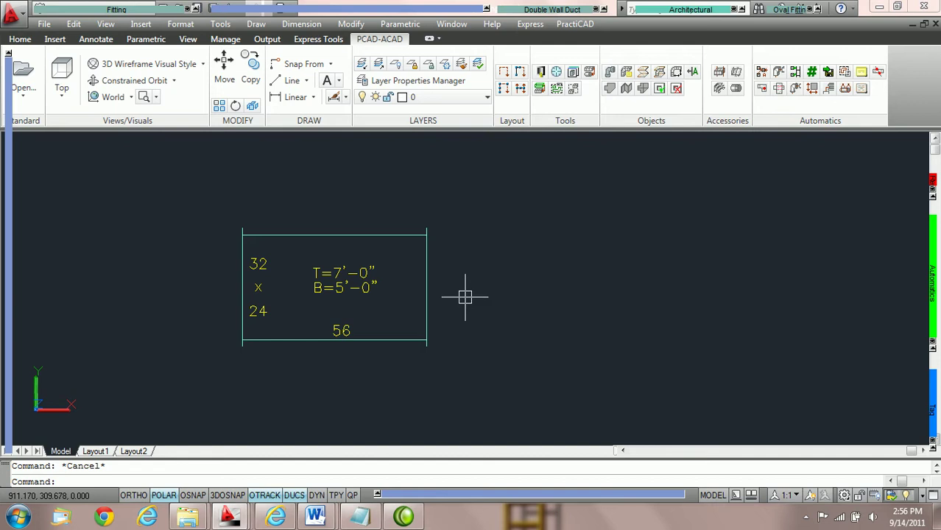
scroll(464, 298, up, 2)
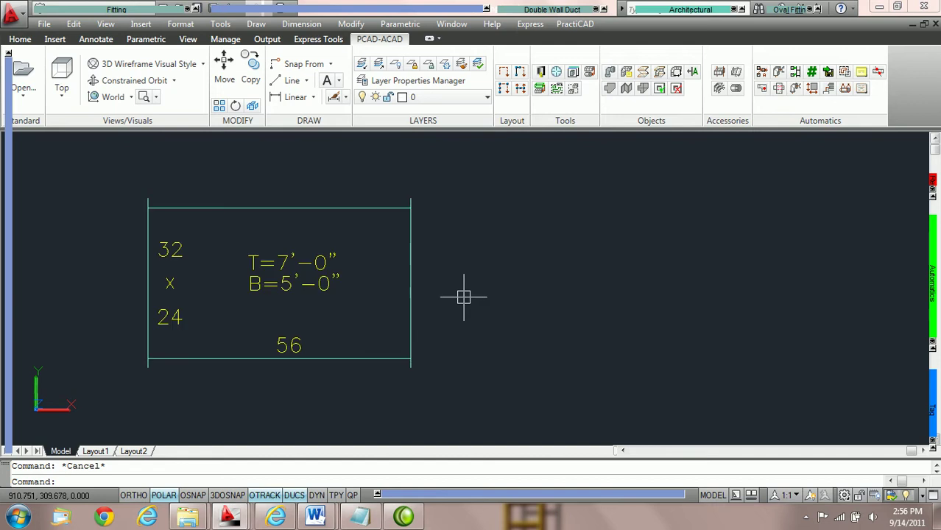
Step: Open the duct with Edit Fitting and show its preview in an isometric view that fits the whole duct
click(366, 206)
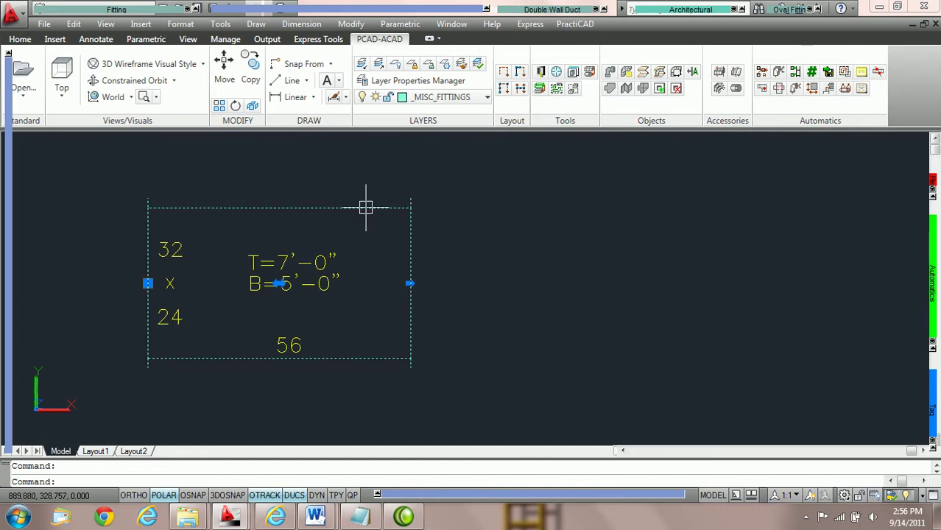
right_click(366, 206)
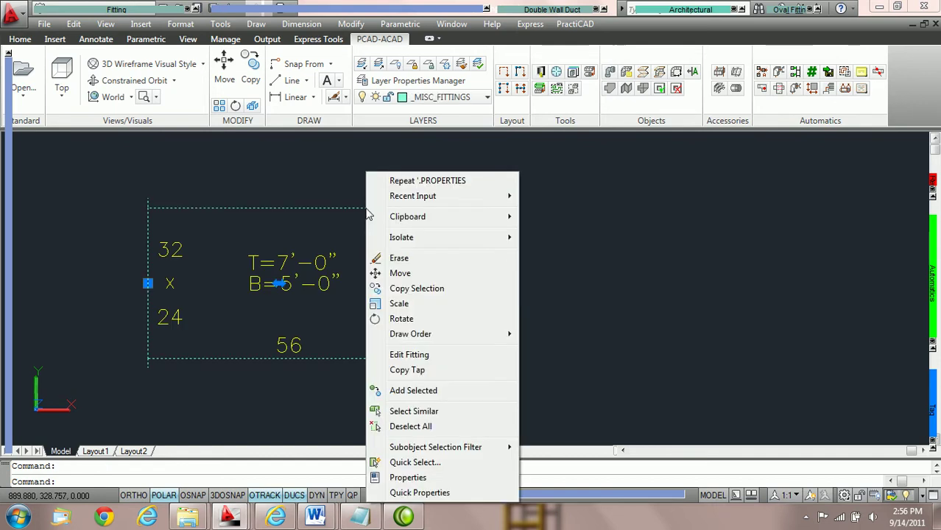
click(414, 356)
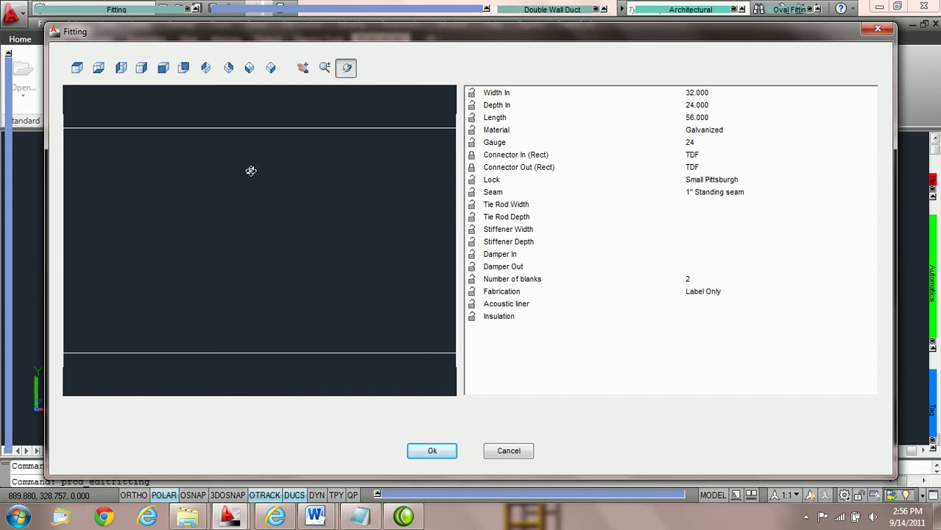
click(205, 68)
click(228, 68)
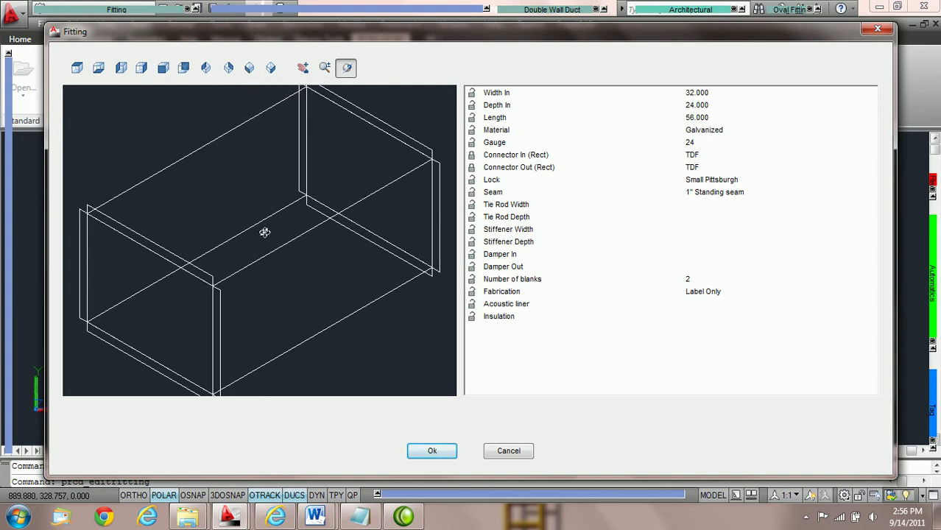
scroll(262, 230, down, 2)
scroll(262, 230, up, 2)
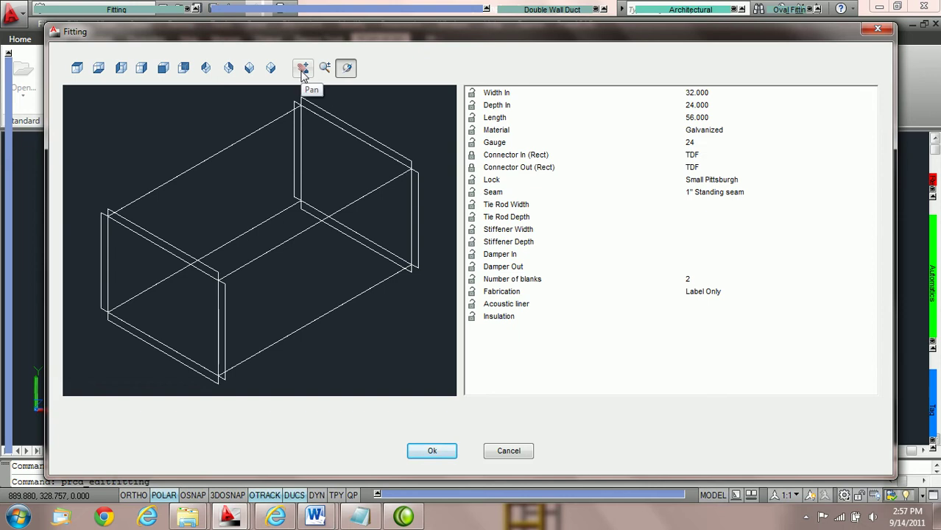
click(347, 68)
Step: Set the fitting's Width In to 40 in the Fitting dialog
click(724, 92)
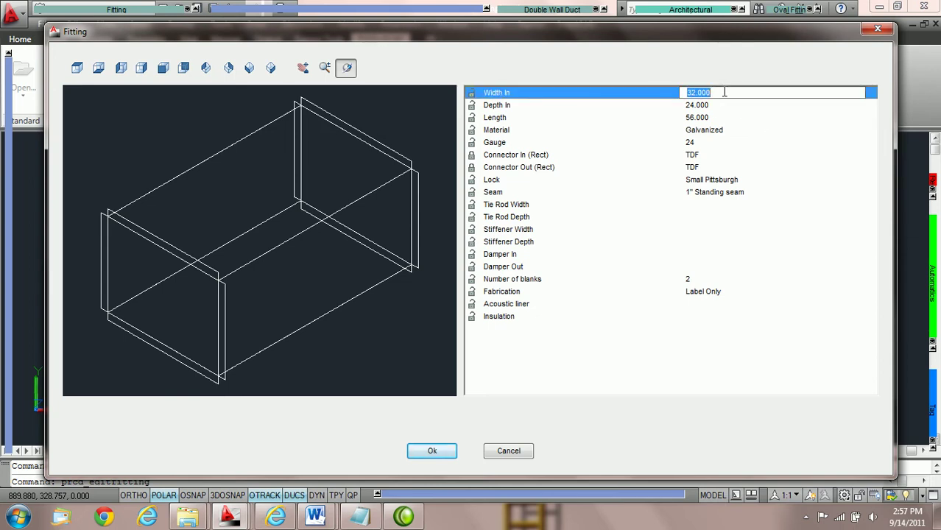
scroll(725, 96, up, 10)
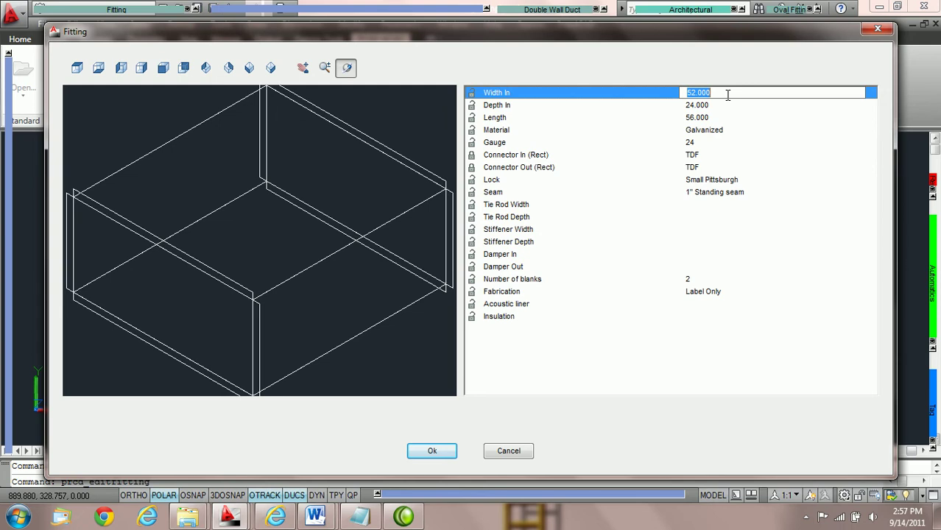
scroll(723, 97, up, 6)
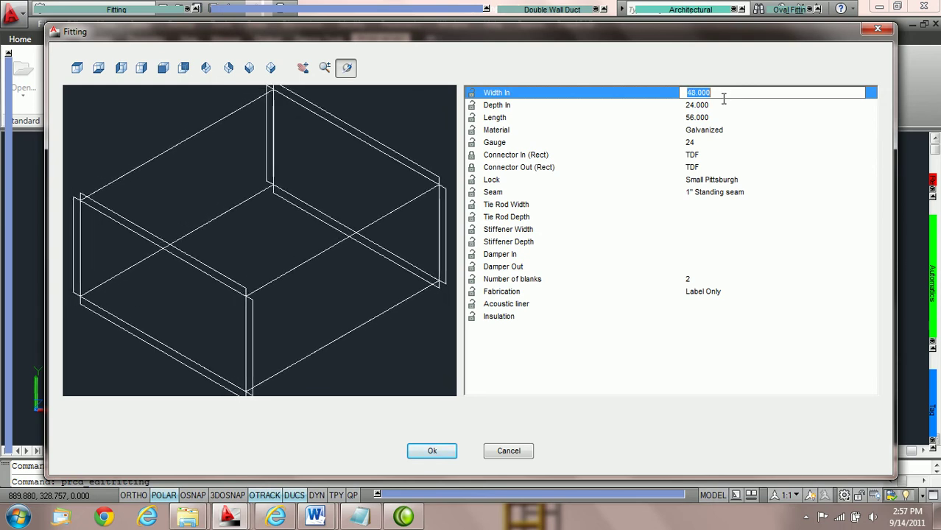
text(40)
key(Tab)
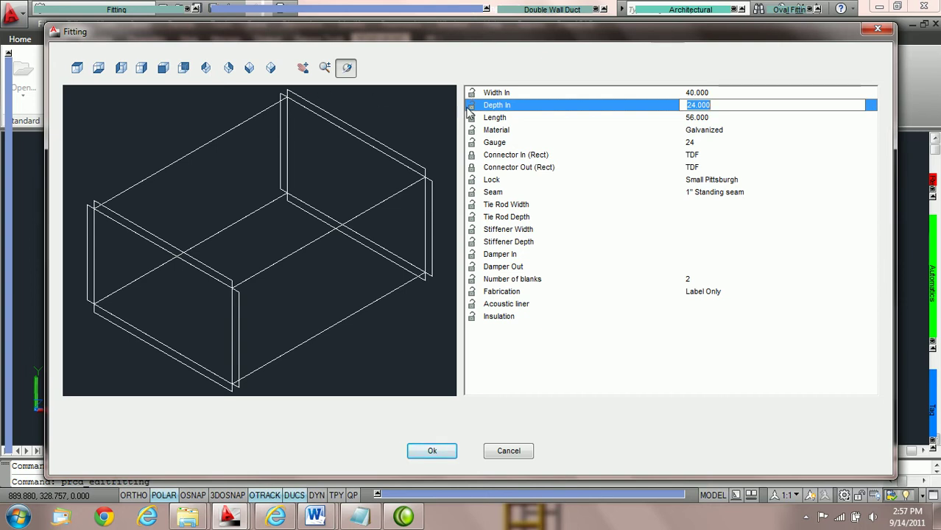
Step: Unlock Connector In (Rect) and Connector Out (Rect), and accept the fitting edits
click(474, 158)
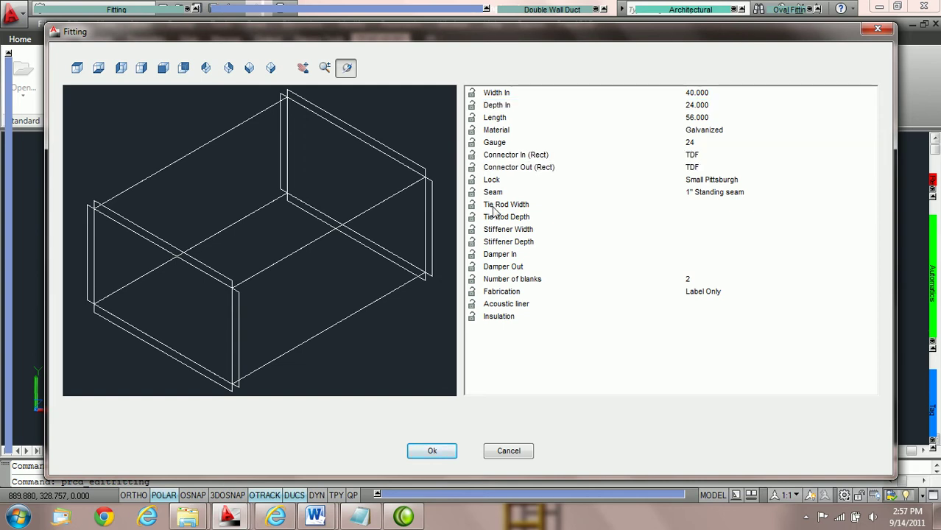
click(472, 168)
click(432, 452)
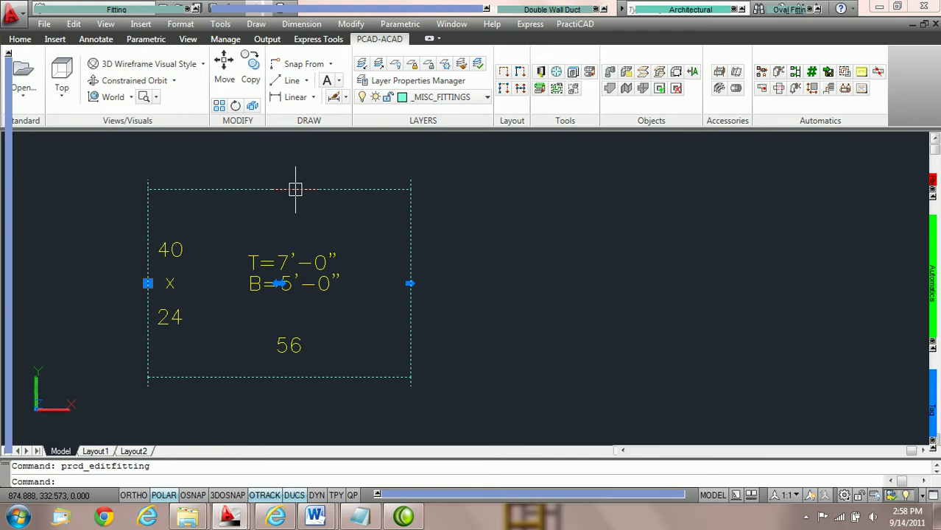
Step: Show the duct's properties and examine the connector types offered for Connector In (Rect), leaving the setting as it is
key(ctrl+1)
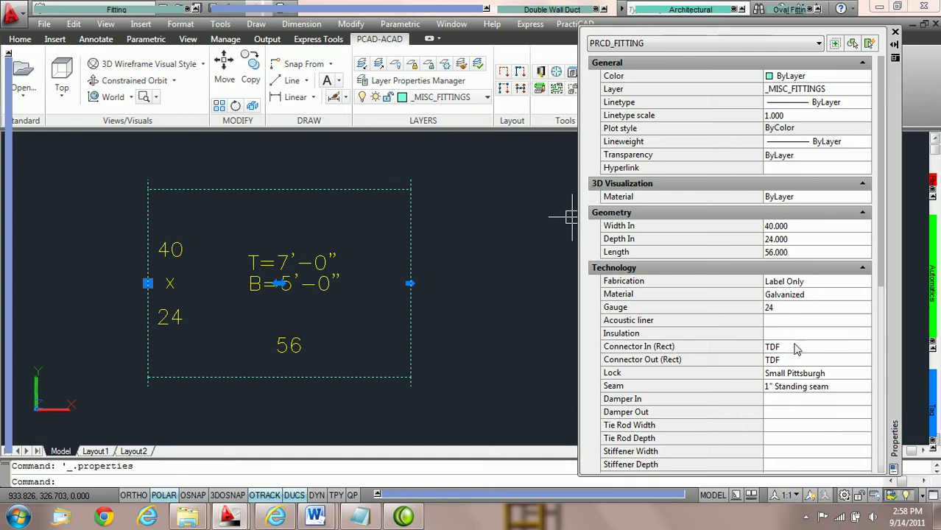
click(864, 346)
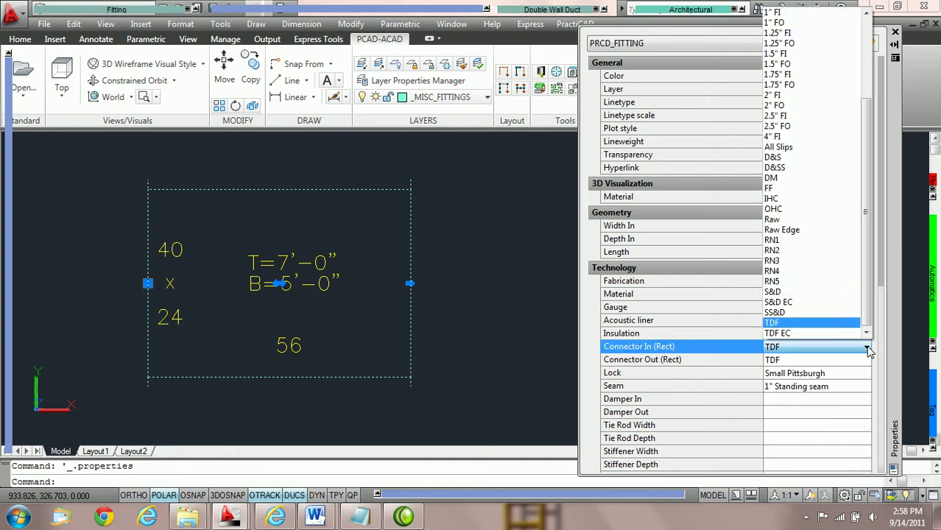
key(Escape)
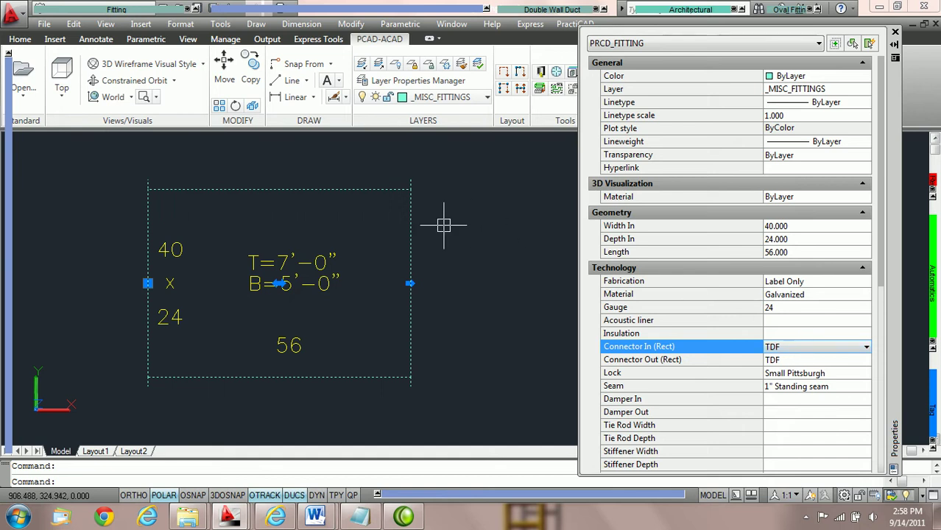
Step: Review the duct's unlocked settings in the Edit Fitting dialog, accept it, and look at the options for Connector In (Rect)
right_click(366, 190)
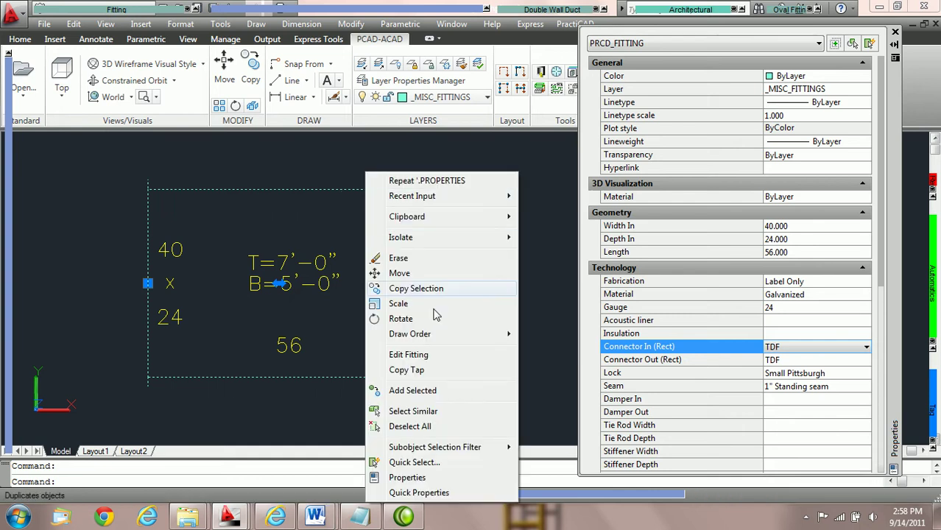
click(431, 356)
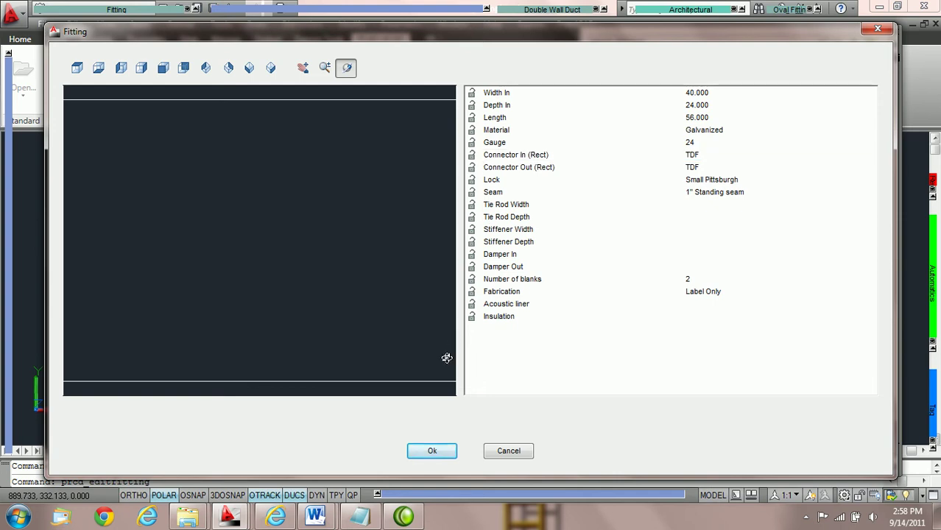
click(435, 451)
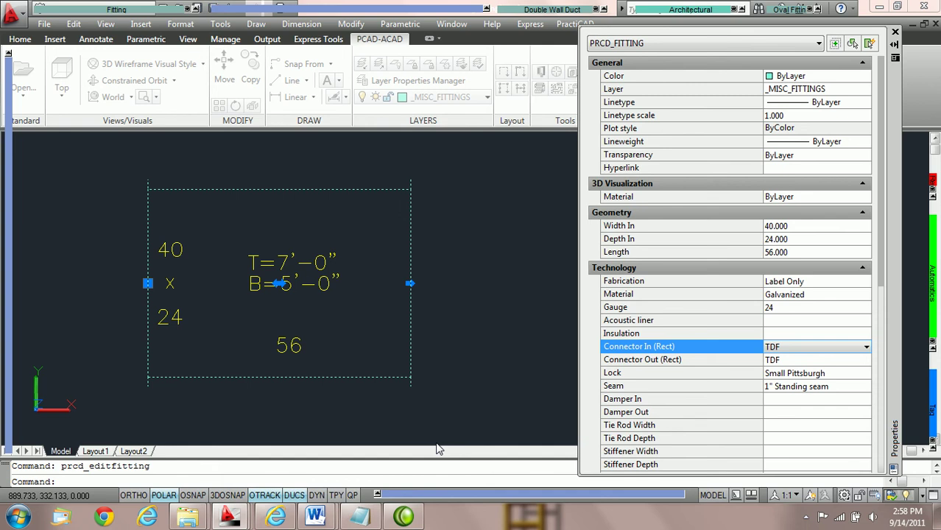
click(865, 347)
click(835, 295)
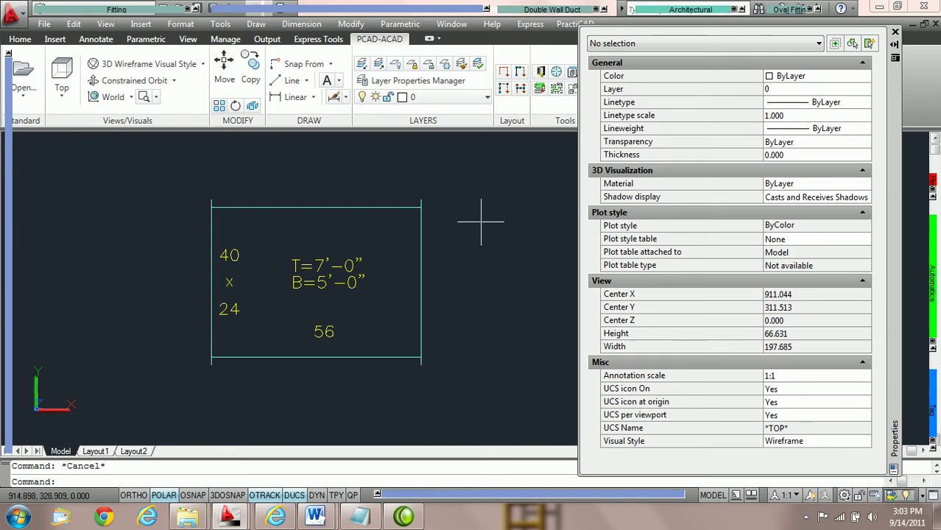
Step: Set the rectangular duct's Fabrication property to Cut & Label and look over the other fabrication options
click(313, 207)
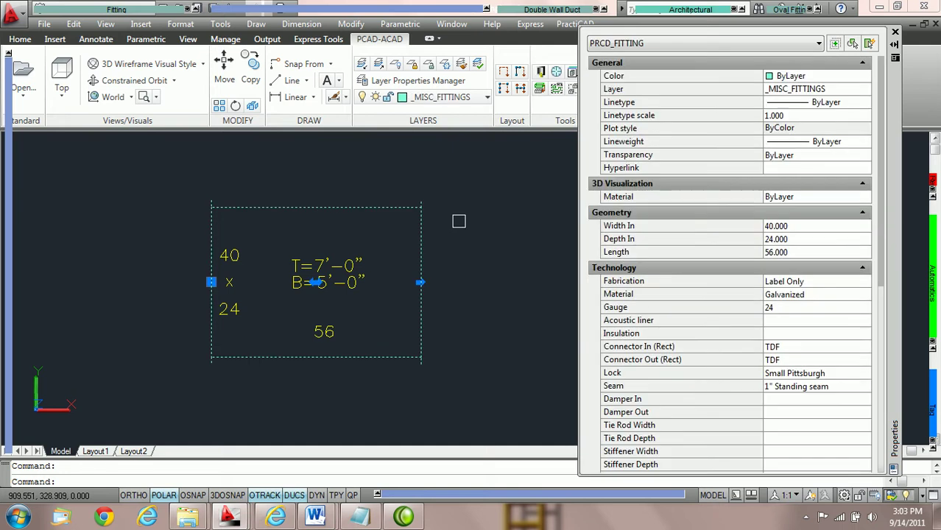
scroll(824, 243, down, 2)
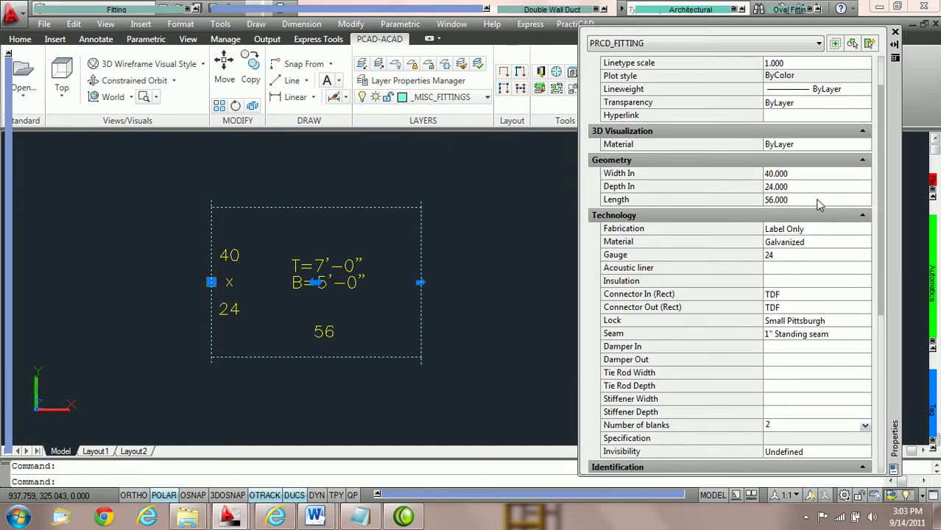
click(867, 234)
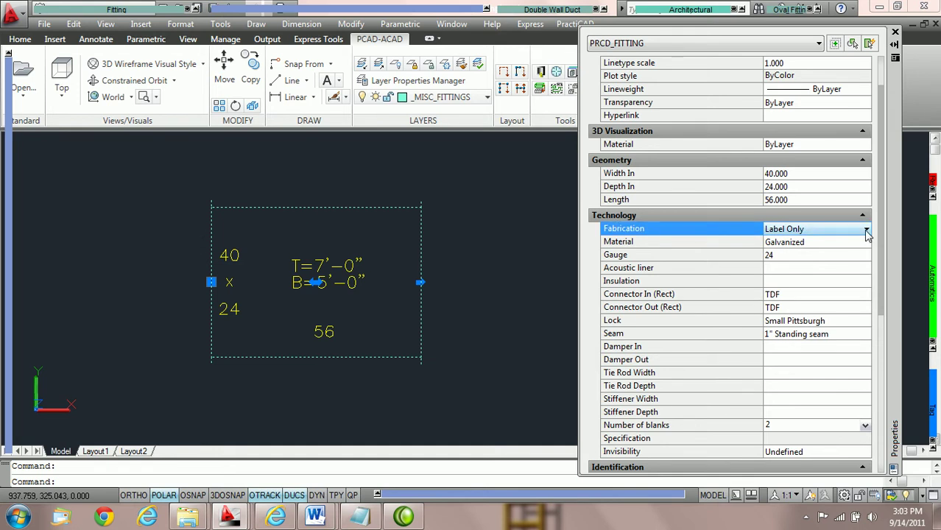
click(866, 231)
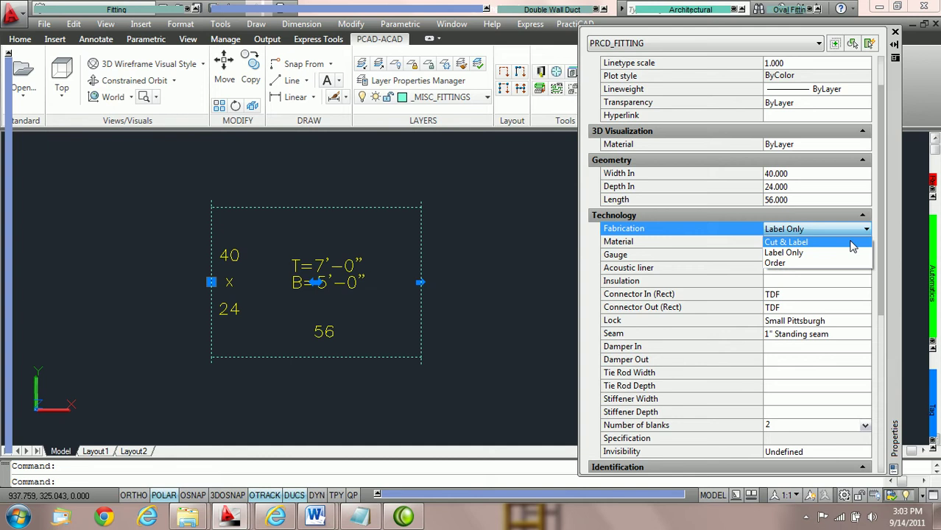
click(852, 244)
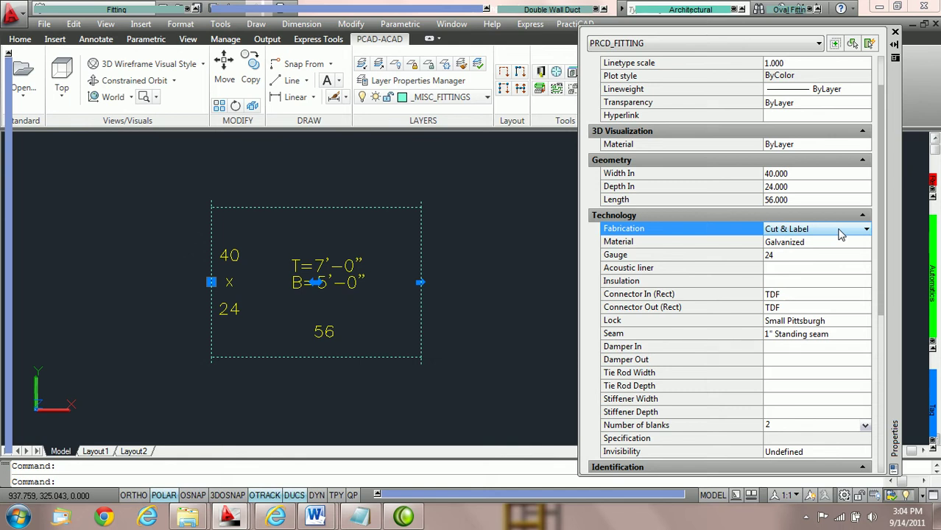
click(840, 232)
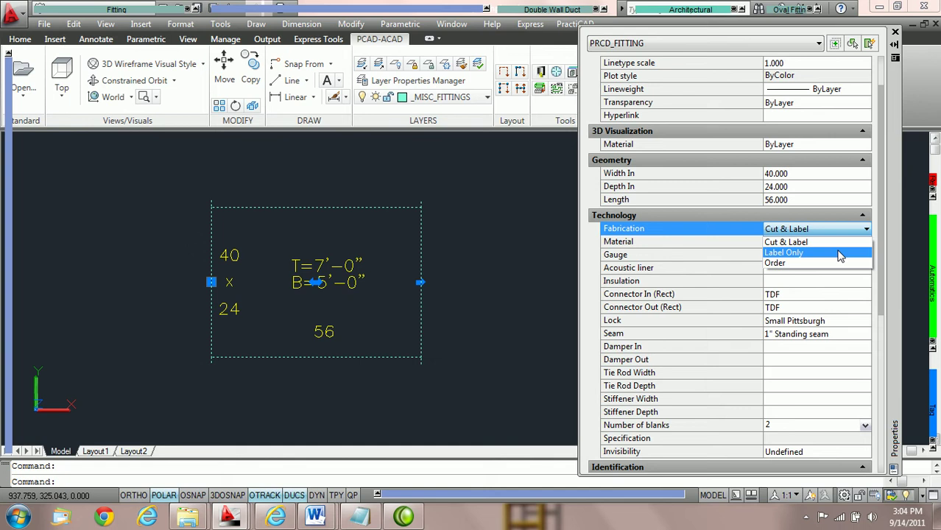
click(839, 231)
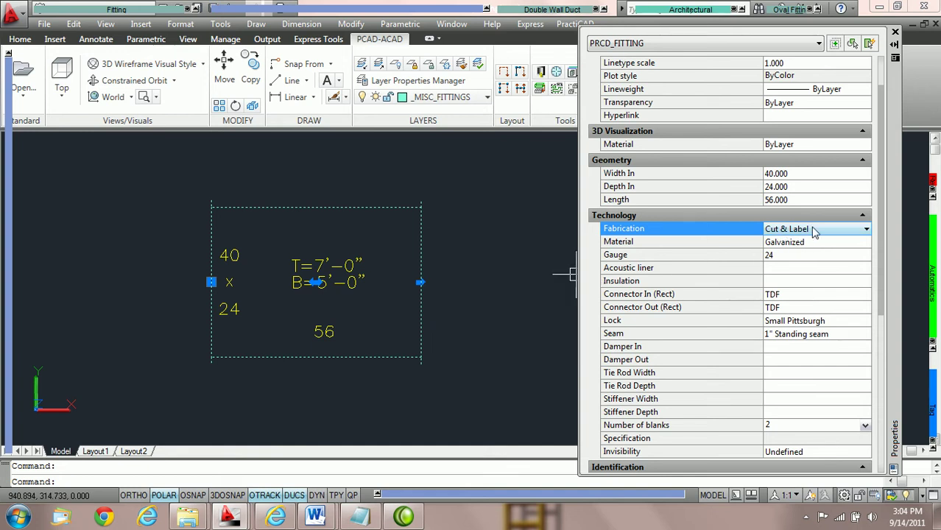
Step: Set the duct's Connector In (Rect) to S&D and its Length to 45
click(851, 296)
click(865, 295)
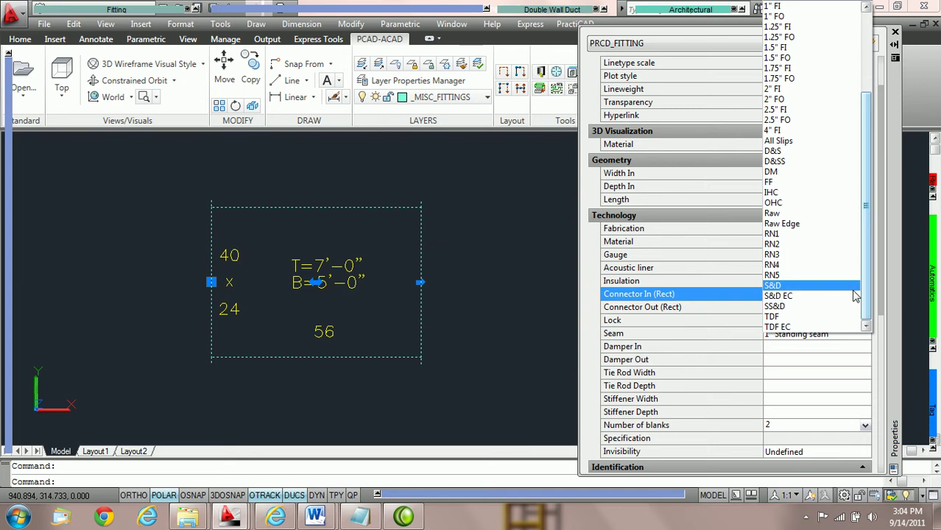
click(849, 287)
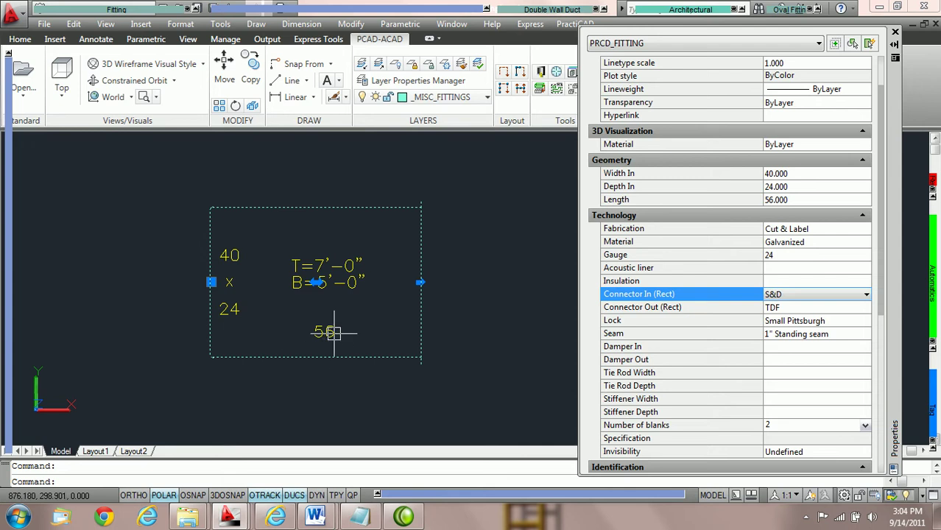
click(806, 200)
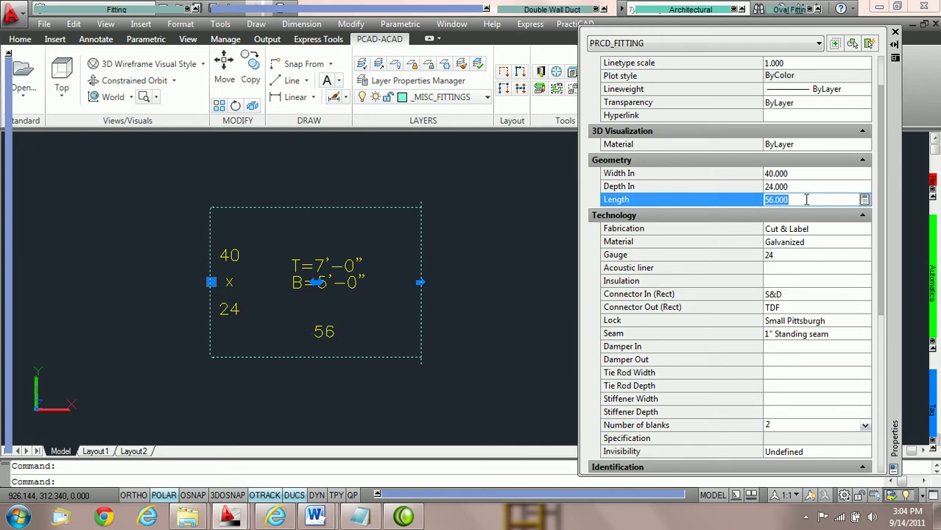
text(45)
key(Return)
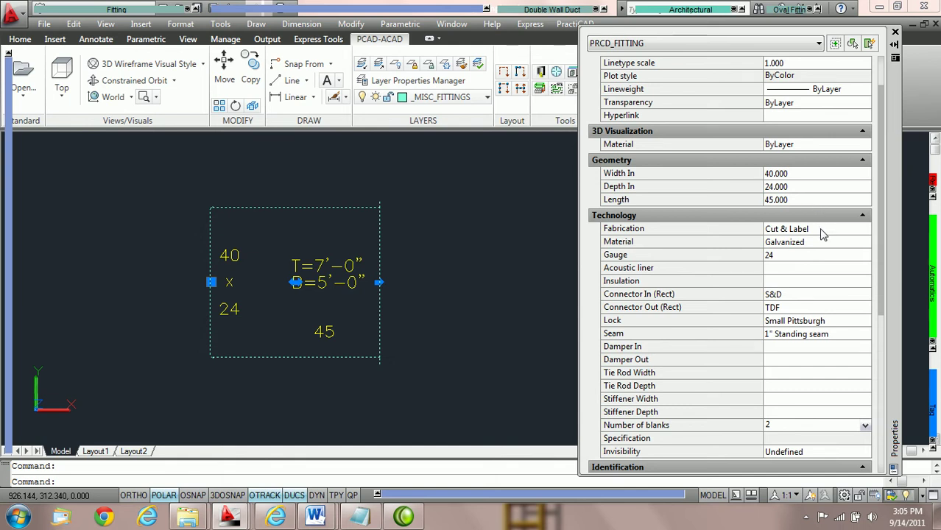
Step: Set the 45-long duct's Fabrication property back to Label Only
click(823, 233)
click(866, 232)
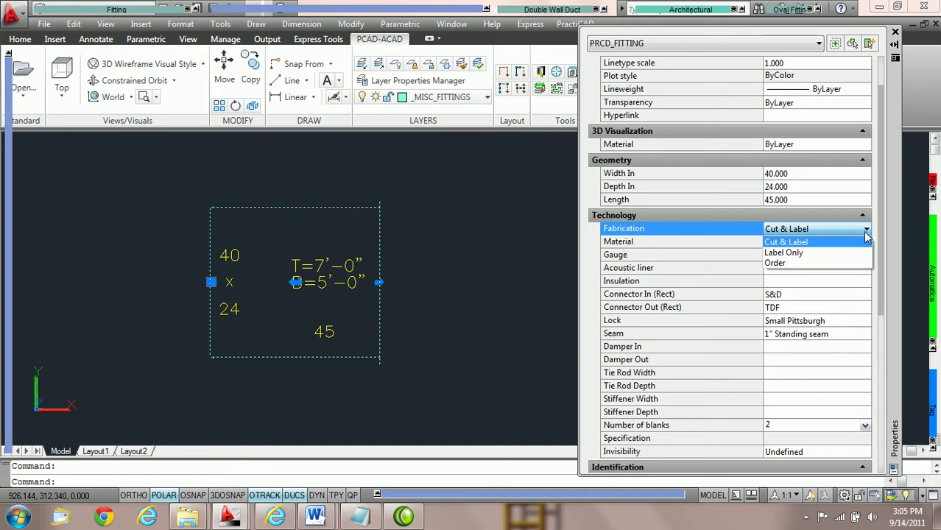
click(794, 253)
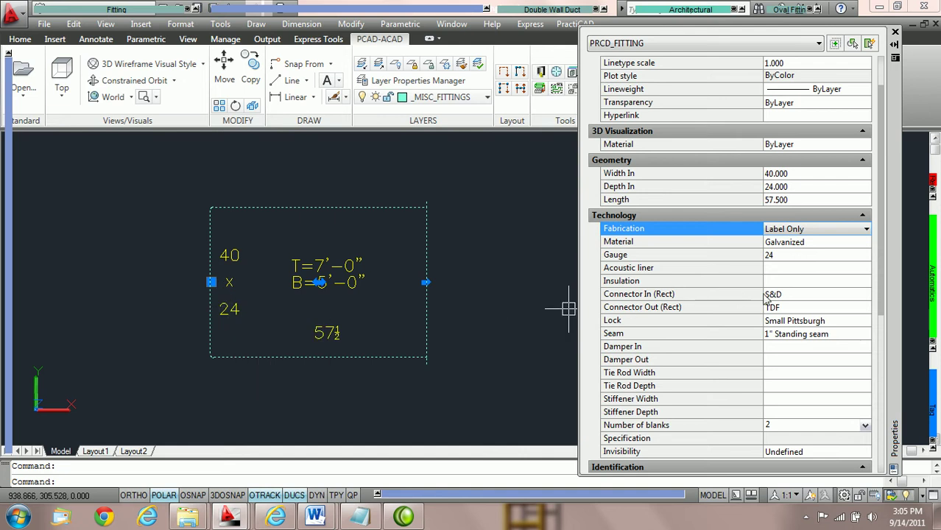
Step: Set the duct's Connector In (Rect) back to TDF and deselect the duct
click(801, 296)
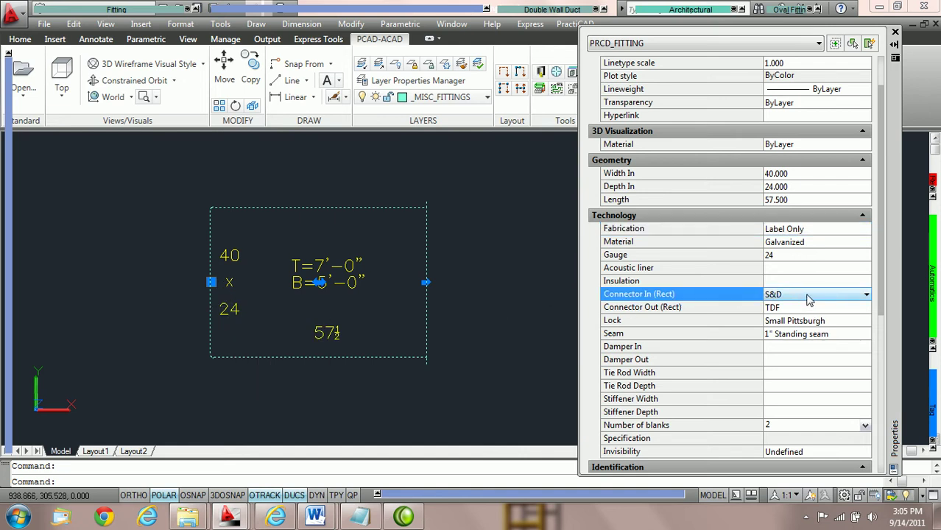
click(801, 298)
click(798, 296)
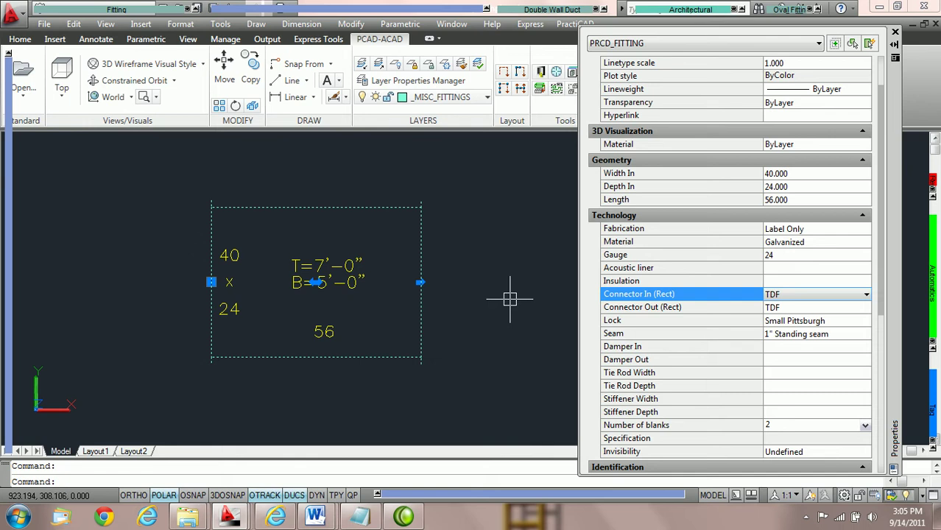
key(Escape)
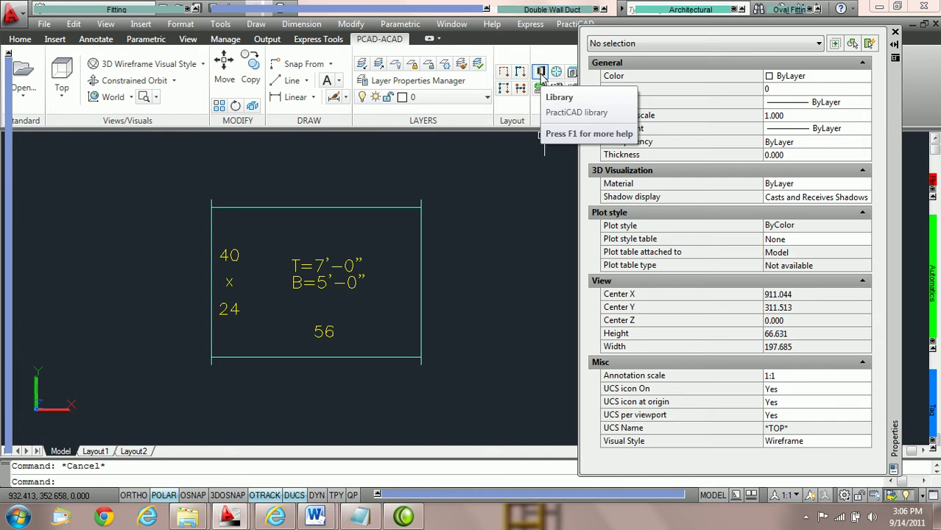
Step: Examine the default stock lengths in the Ductline Routing settings of the PractiCAD Ductwork library, and close the library
click(540, 71)
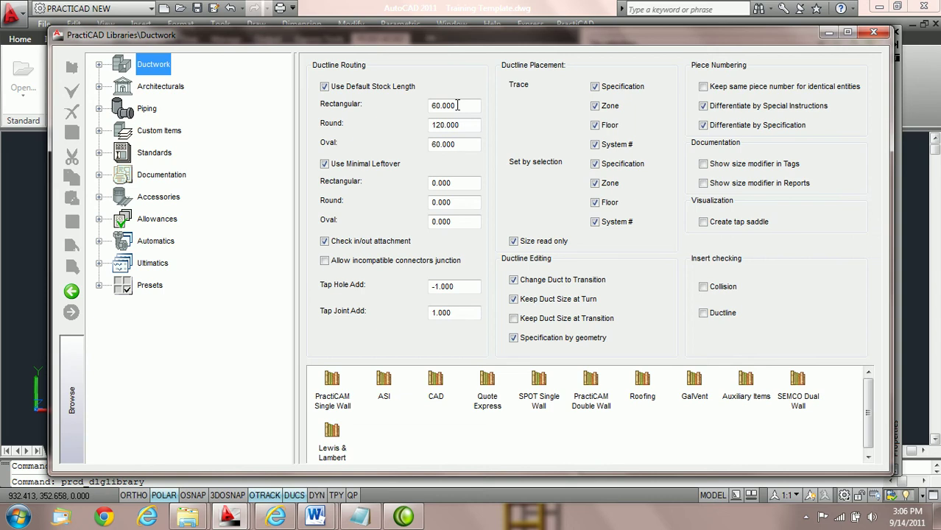
click(873, 35)
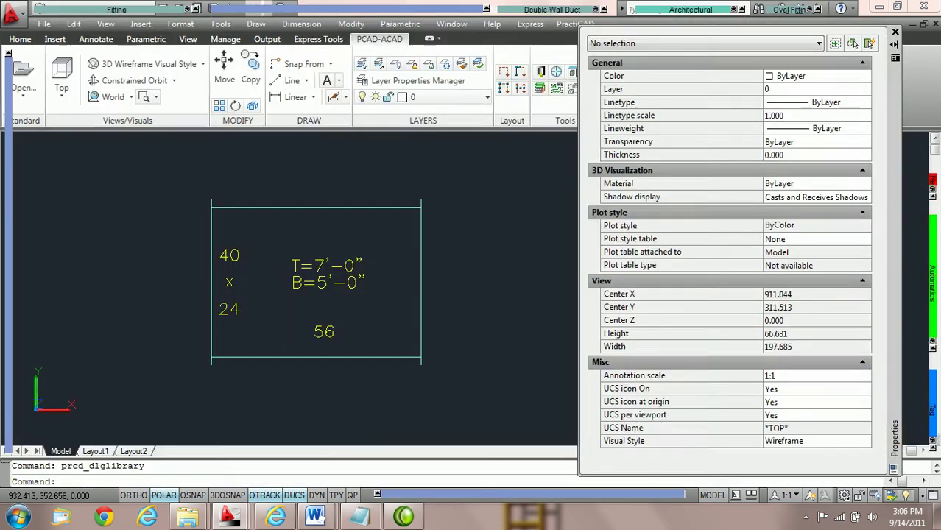
Step: Set both Connector In (Rect) and Connector Out (Rect) of the duct to S&D
click(366, 204)
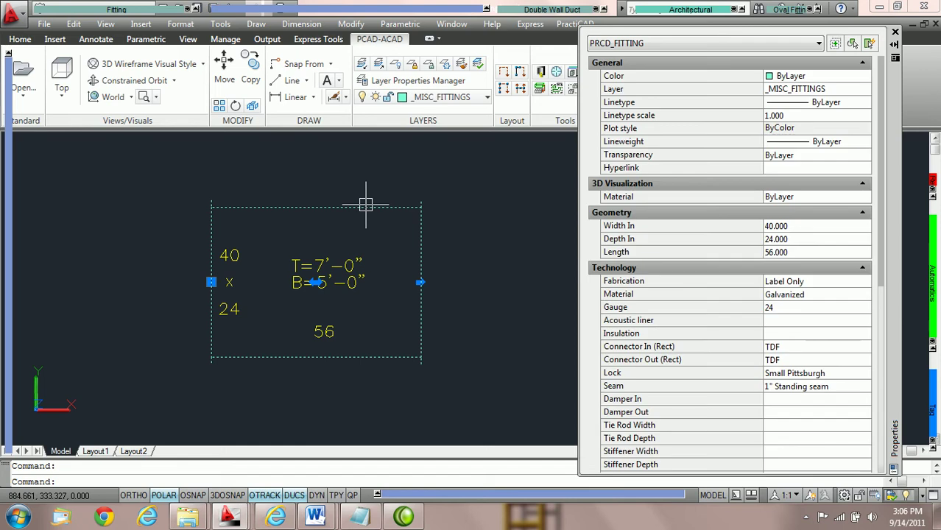
scroll(830, 273, down, 3)
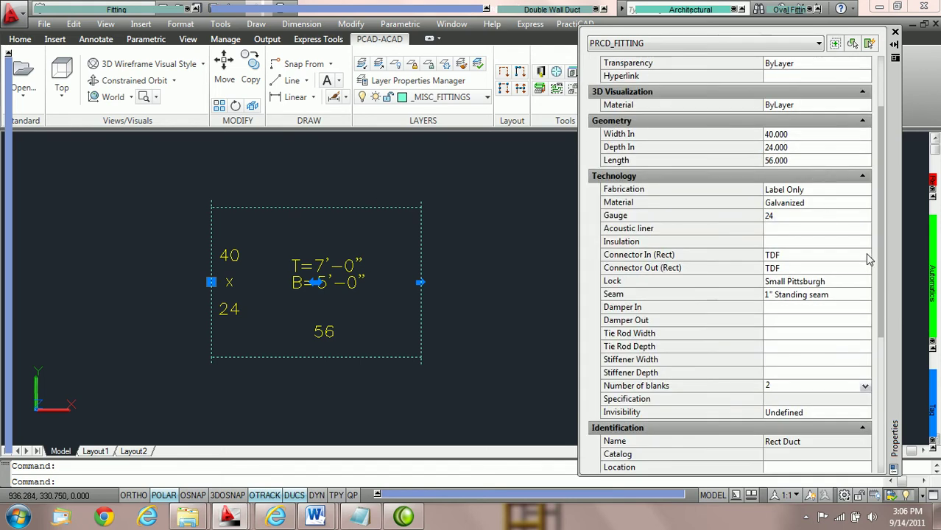
click(866, 254)
click(866, 255)
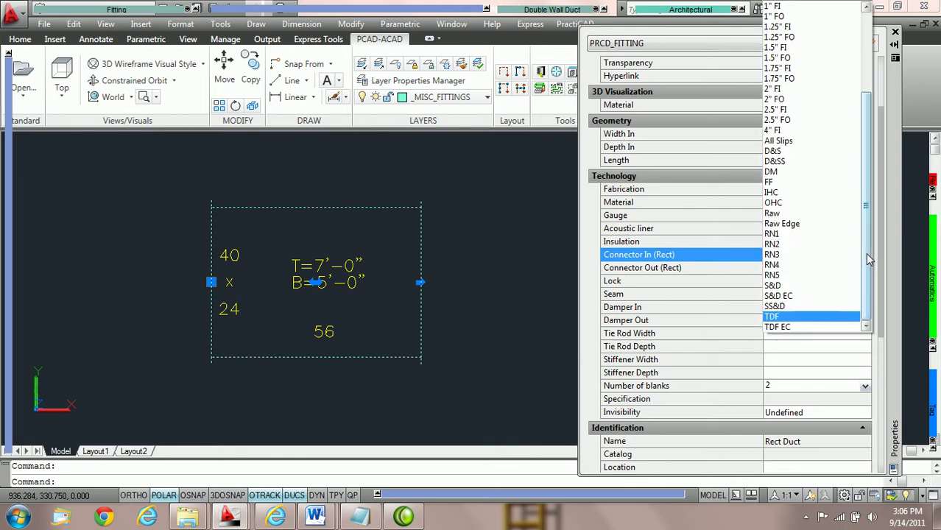
click(805, 287)
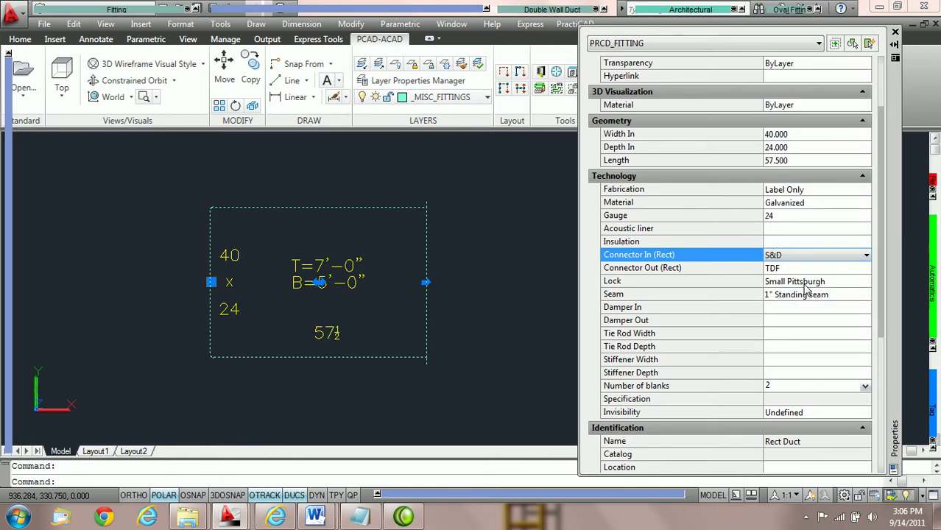
click(865, 268)
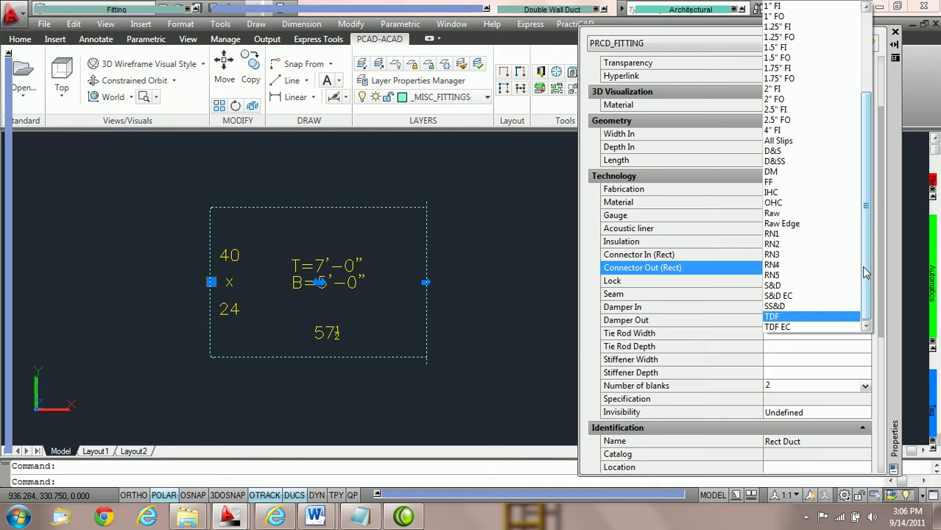
click(826, 288)
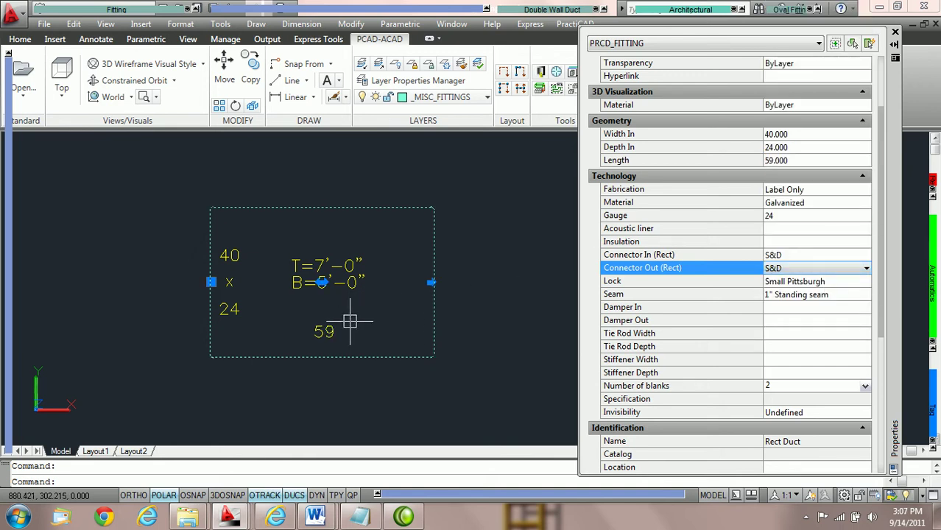
mouse_move(351, 322)
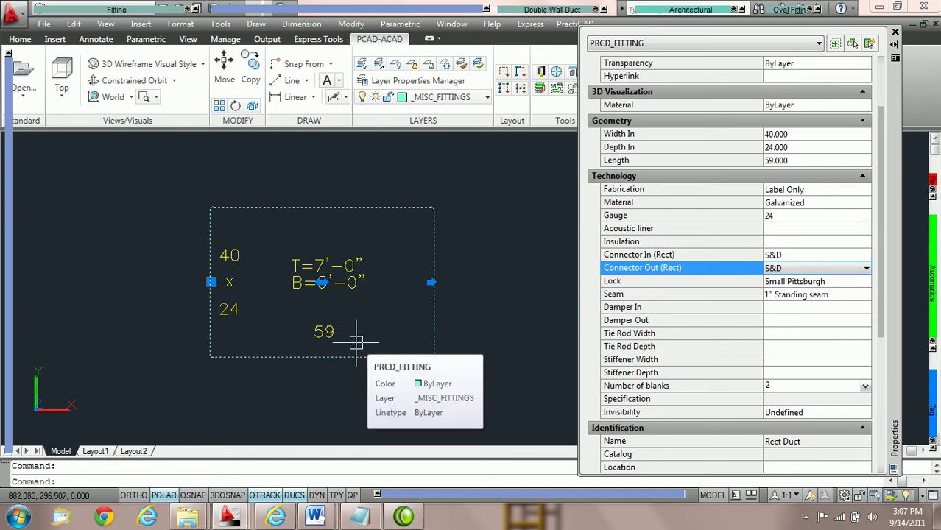
Step: Set the duct's Length to 44 in its geometry properties
click(812, 161)
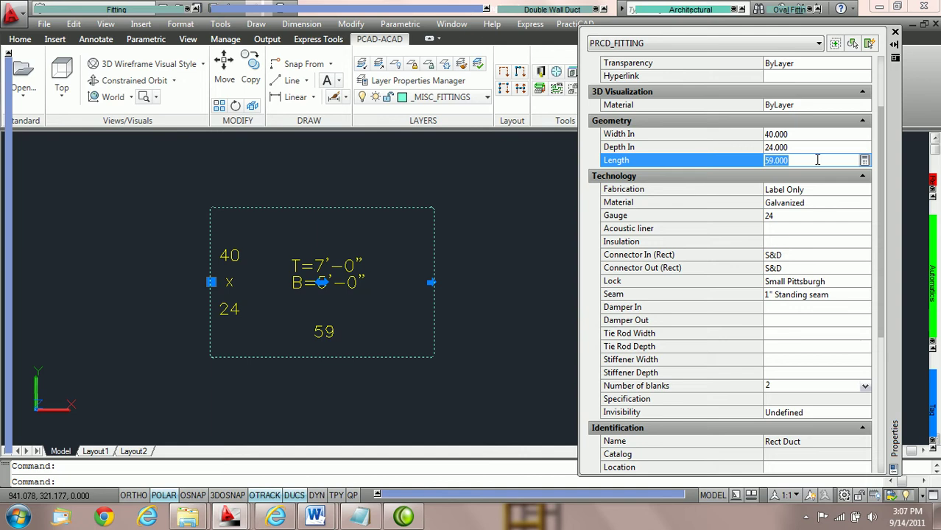
text(44)
key(Return)
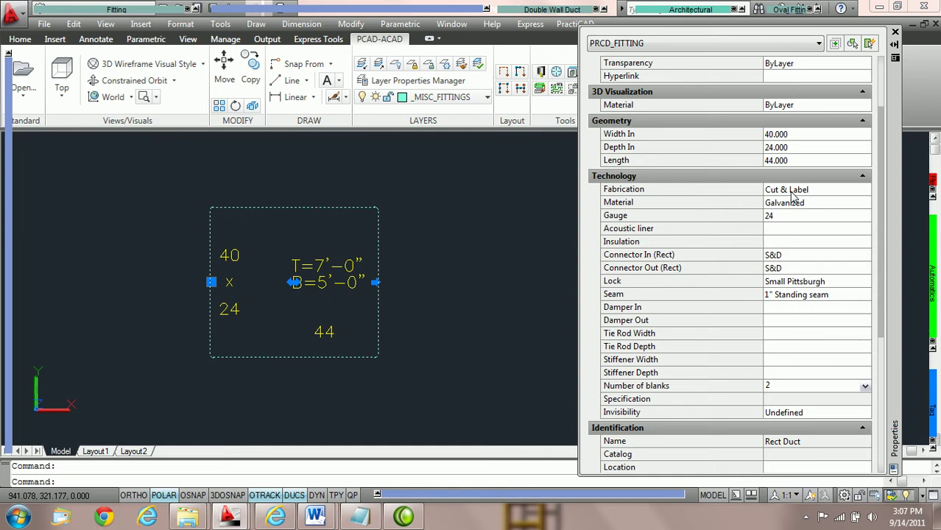
Step: Return the duct's Fabrication property to Label Only and switch it to Order
click(845, 193)
click(866, 190)
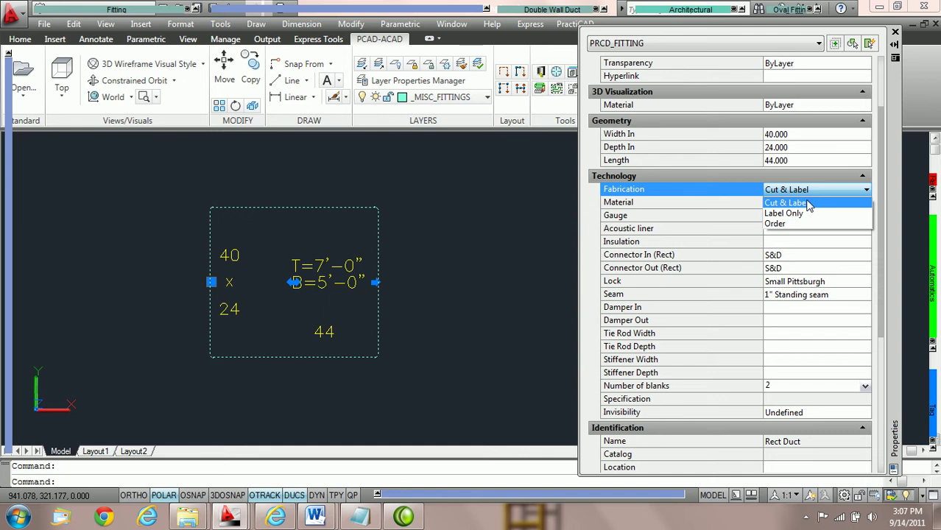
click(784, 214)
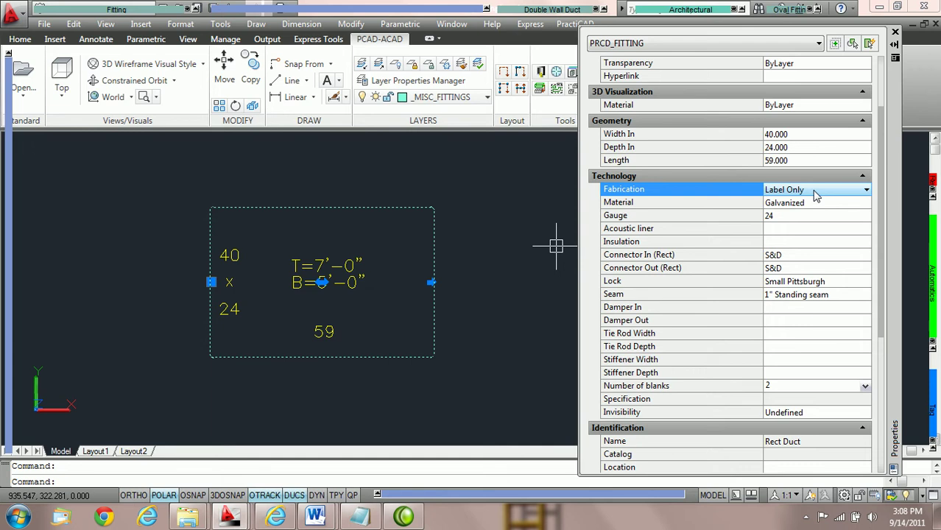
click(841, 191)
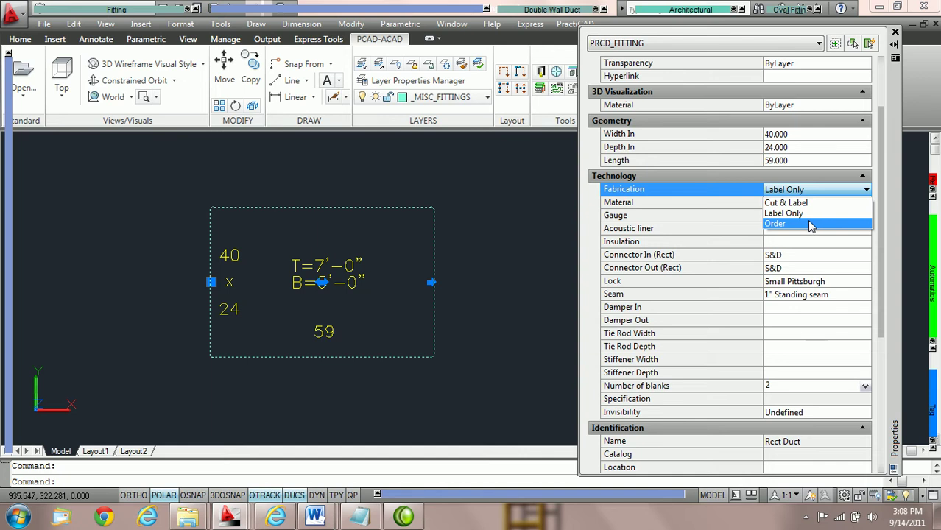
click(812, 224)
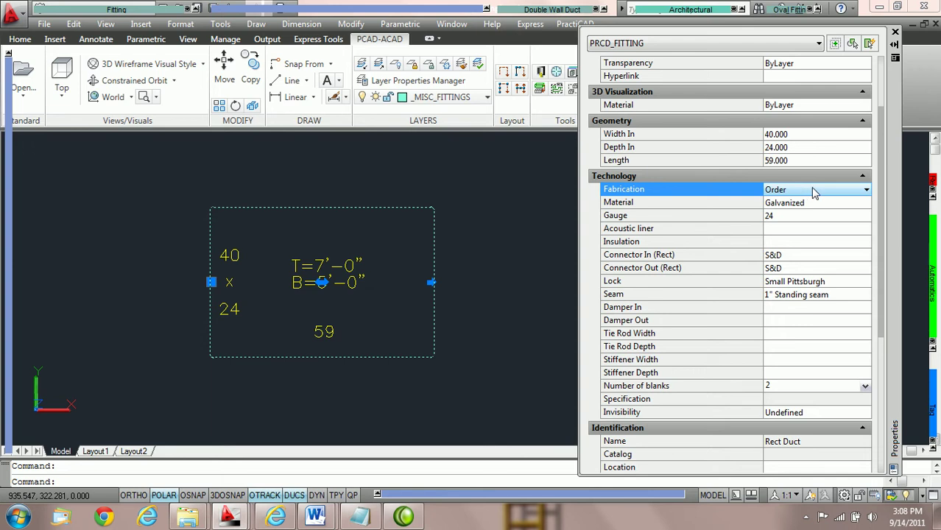
Step: Switch the duct's Fabrication property to Cut & Label, and set it back to Label Only
click(813, 189)
click(809, 203)
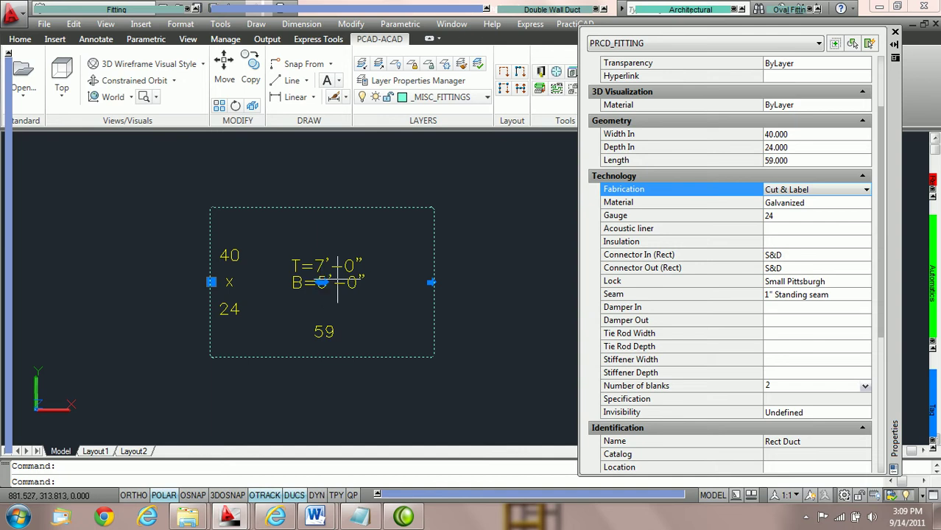
click(866, 193)
click(839, 213)
Step: Change both Connector In (Rect) and Connector Out (Rect) of the duct to TDF
double_click(809, 256)
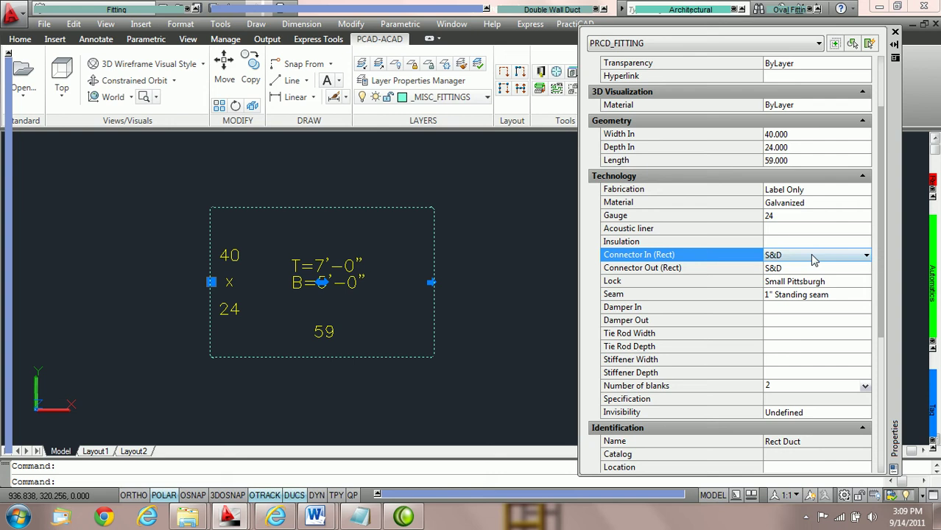
double_click(809, 268)
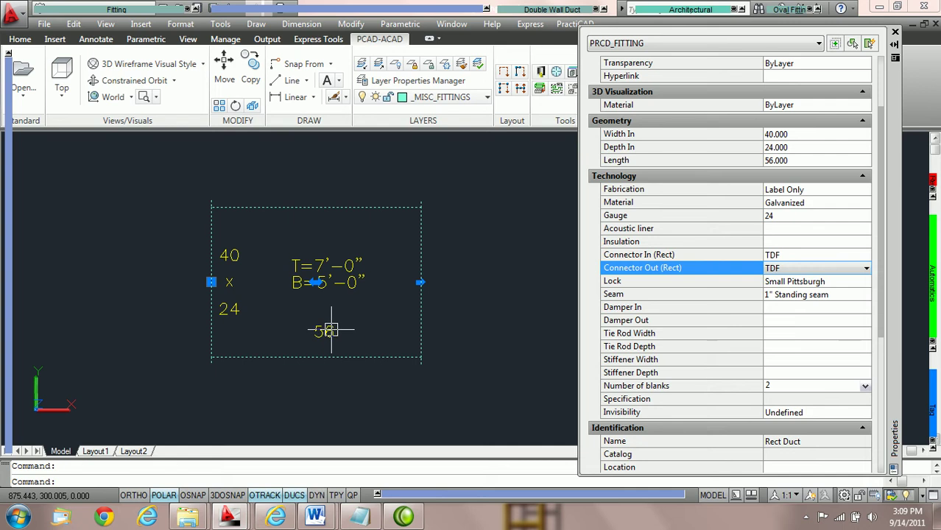
mouse_move(331, 330)
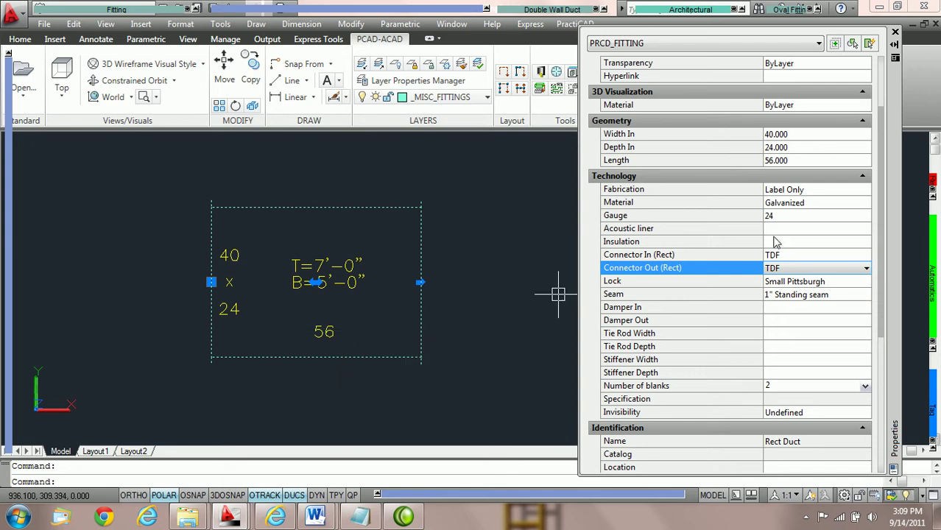
Step: Choose a different Fabrication type for the duct with TDF connectors
click(843, 190)
click(841, 192)
click(789, 223)
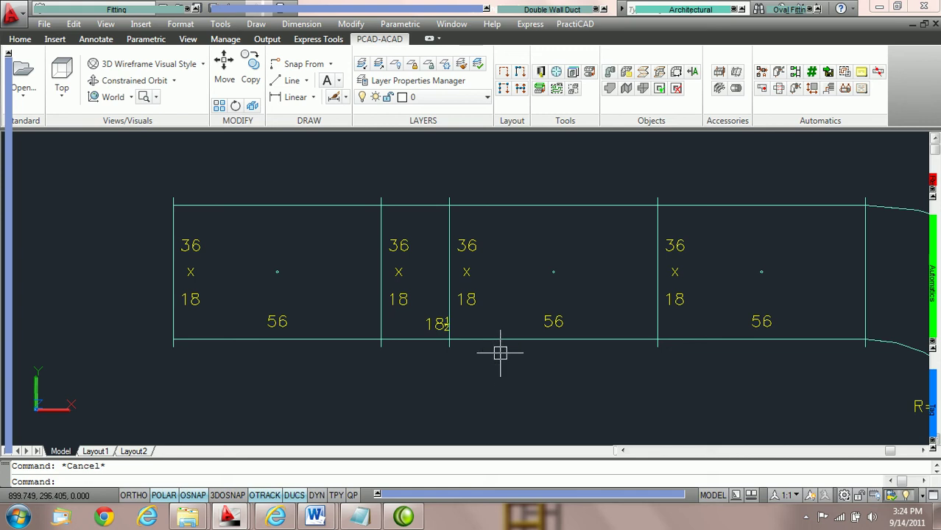
Step: Select the 36 x 18 duct at the open end of the run and switch its reference end to Out 1
mouse_move(492, 343)
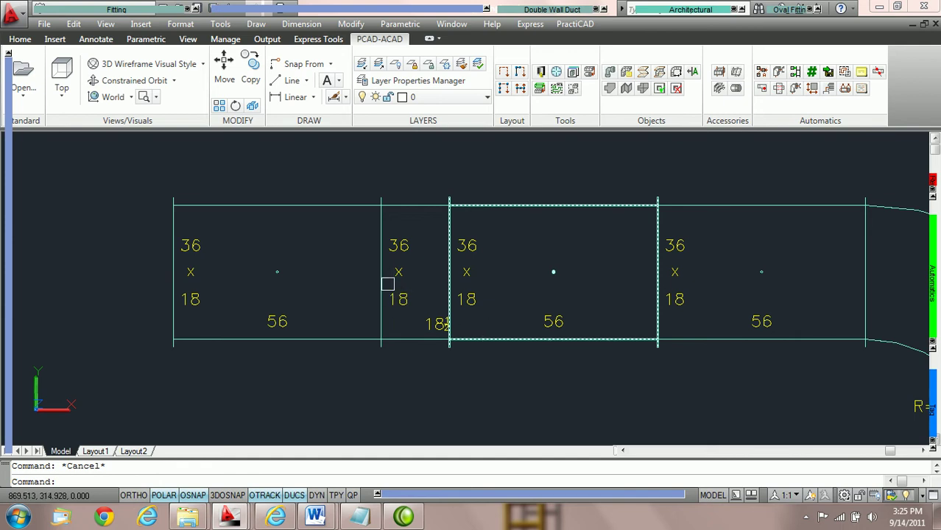
click(317, 211)
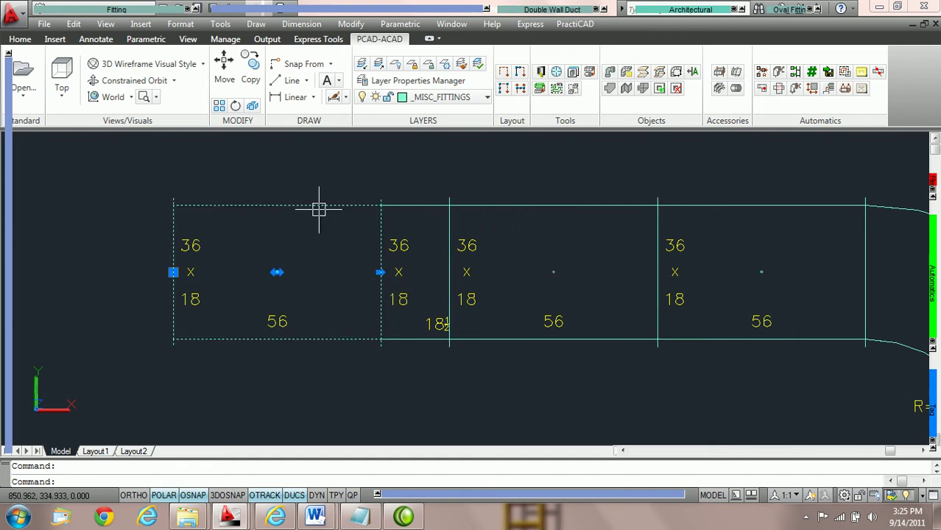
scroll(284, 282, up, 2)
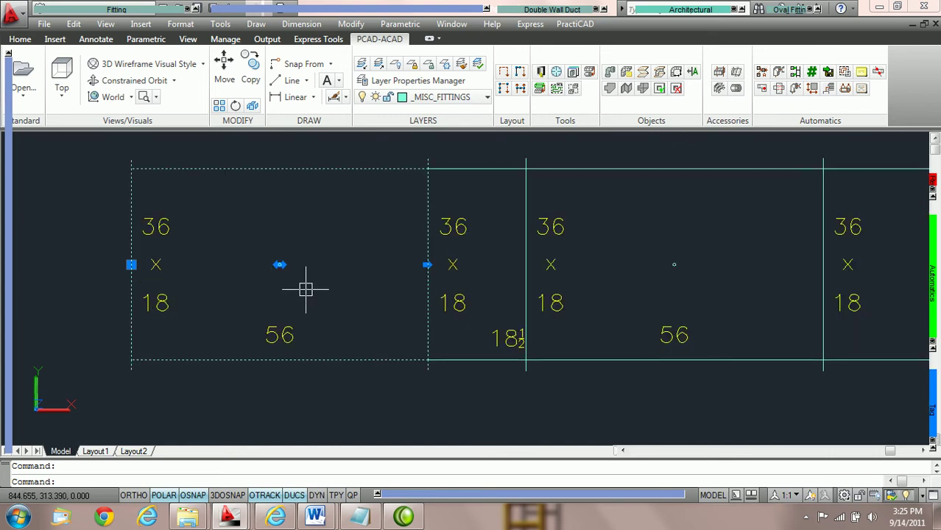
middle_drag(357, 279, 451, 273)
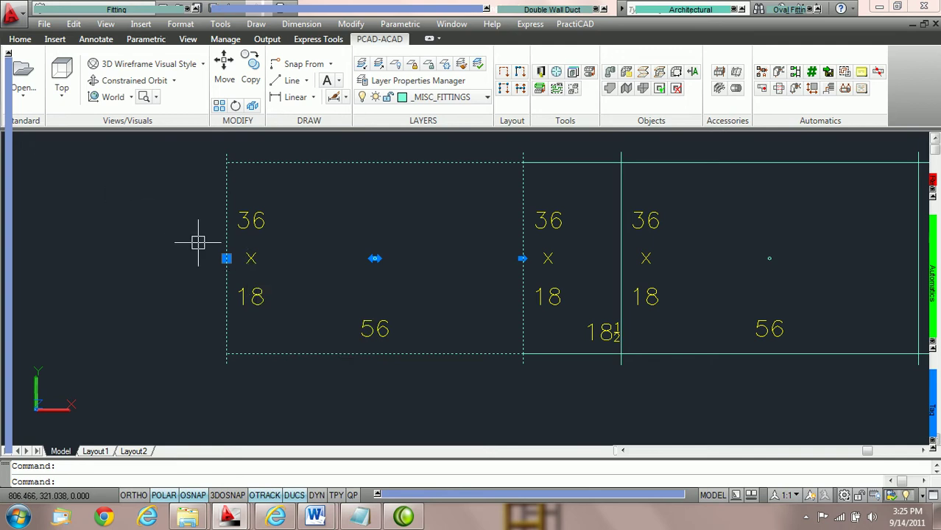
mouse_move(6, 160)
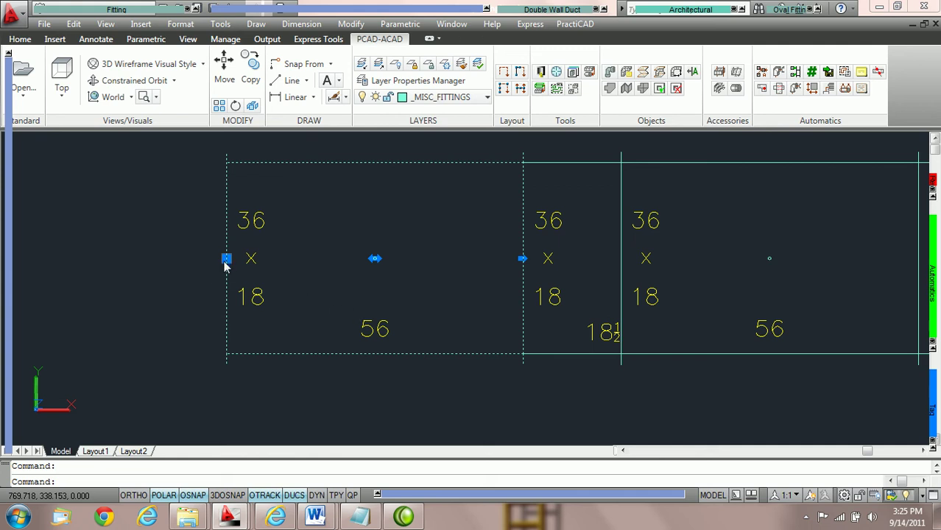
mouse_move(9, 265)
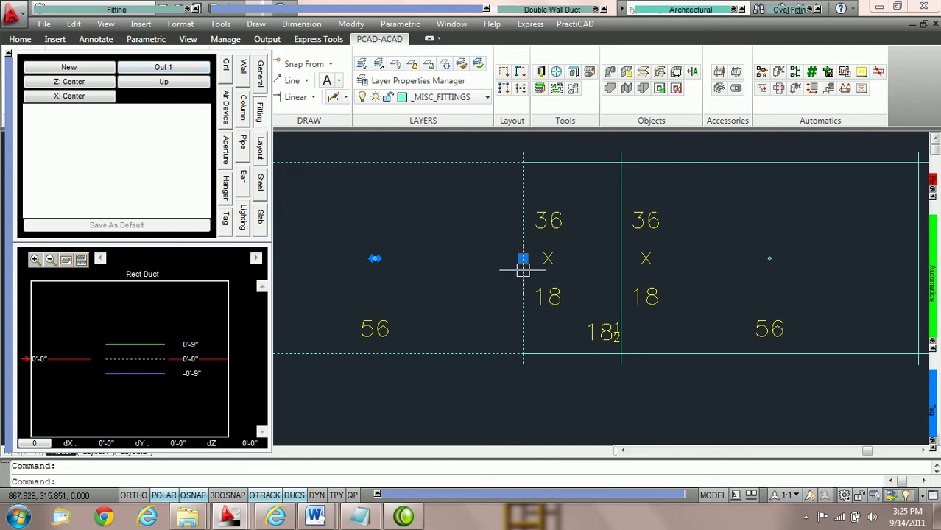
mouse_move(525, 271)
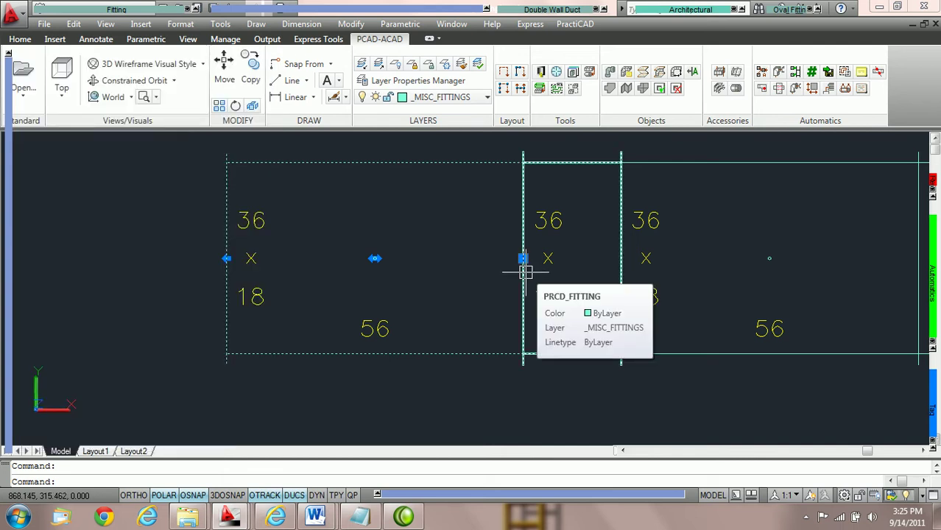
Step: Stretch the free end of the selected duct outward, away from the run, to a length of about 70
scroll(238, 283, up, 2)
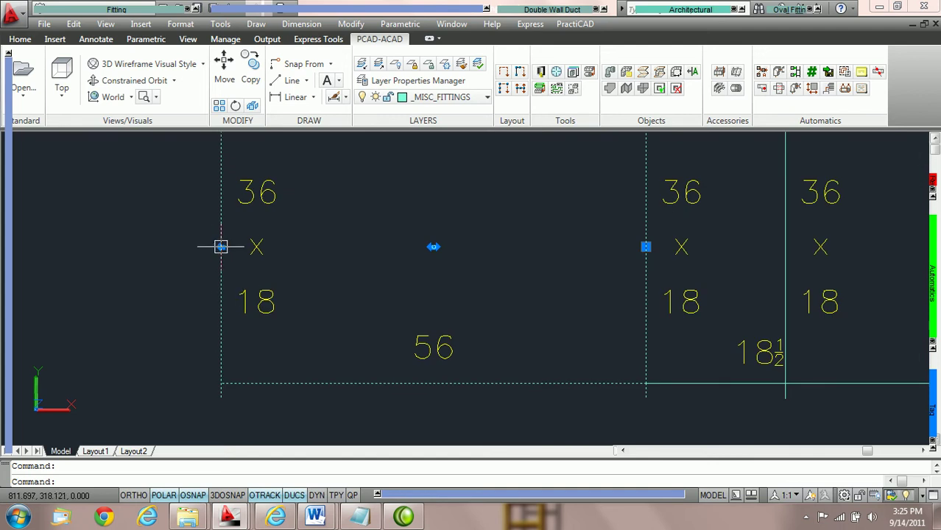
middle_drag(220, 246, 361, 260)
scroll(360, 259, down, 2)
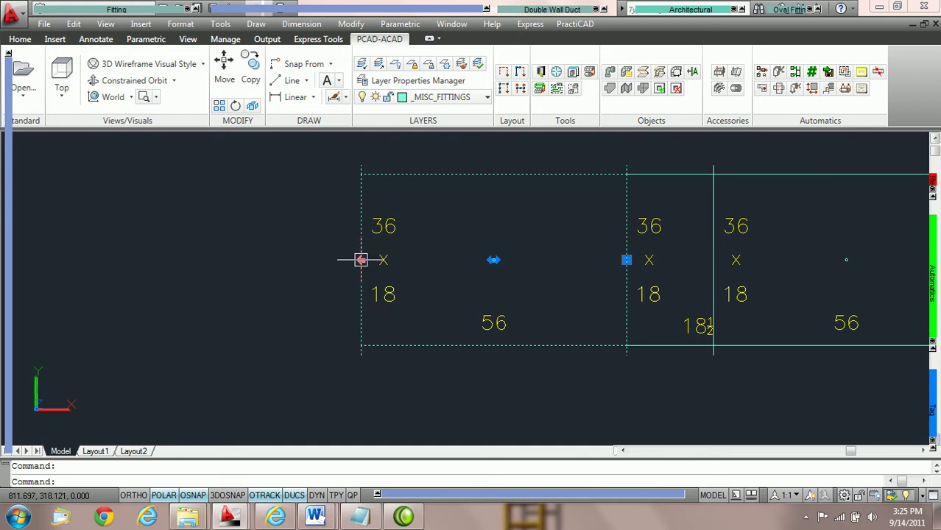
click(361, 259)
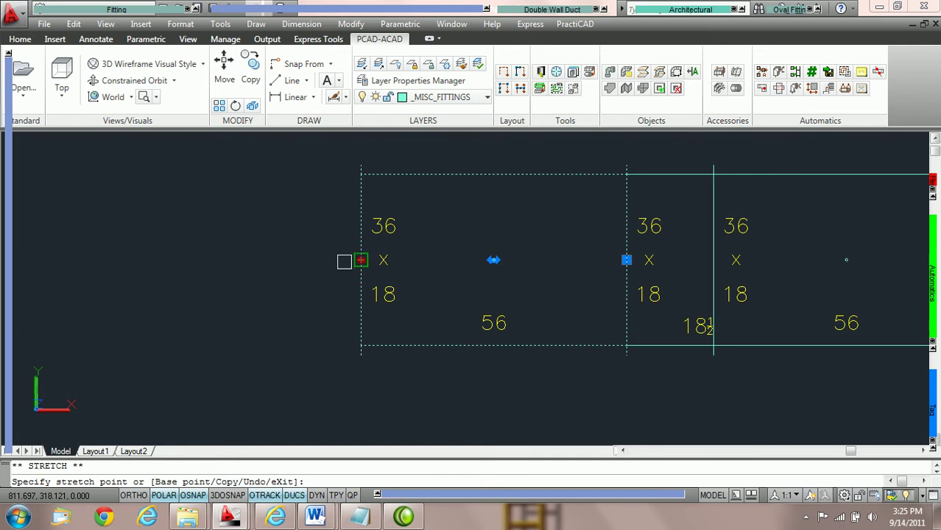
click(294, 261)
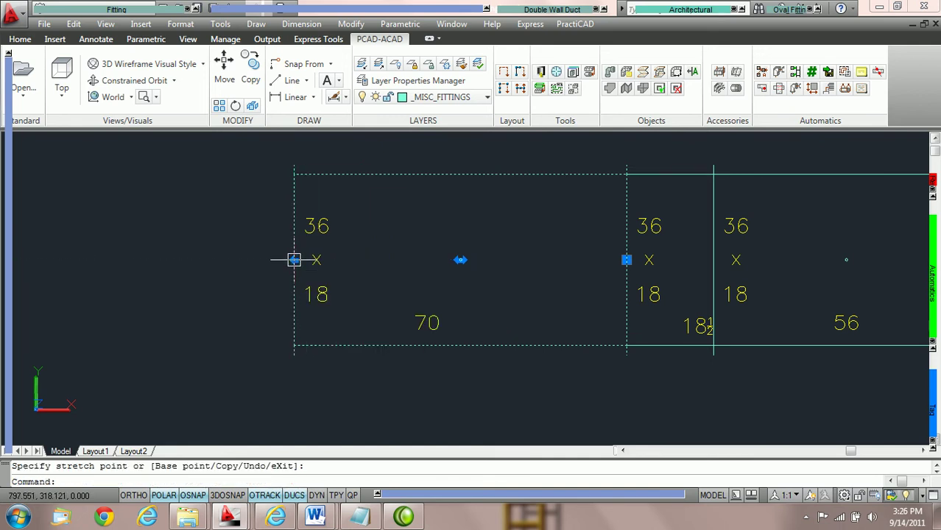
Step: Stretch the same free end of the duct outward by exactly 15 more
click(294, 259)
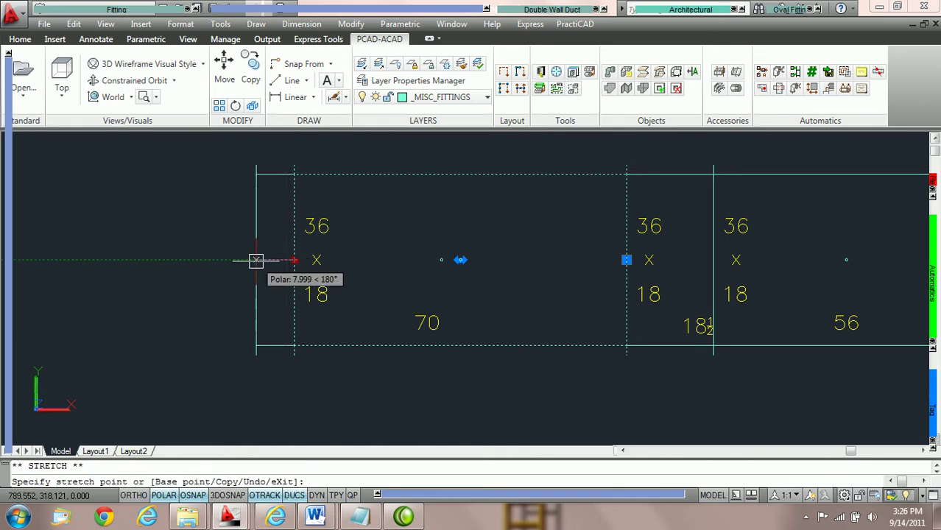
text(15)
key(Return)
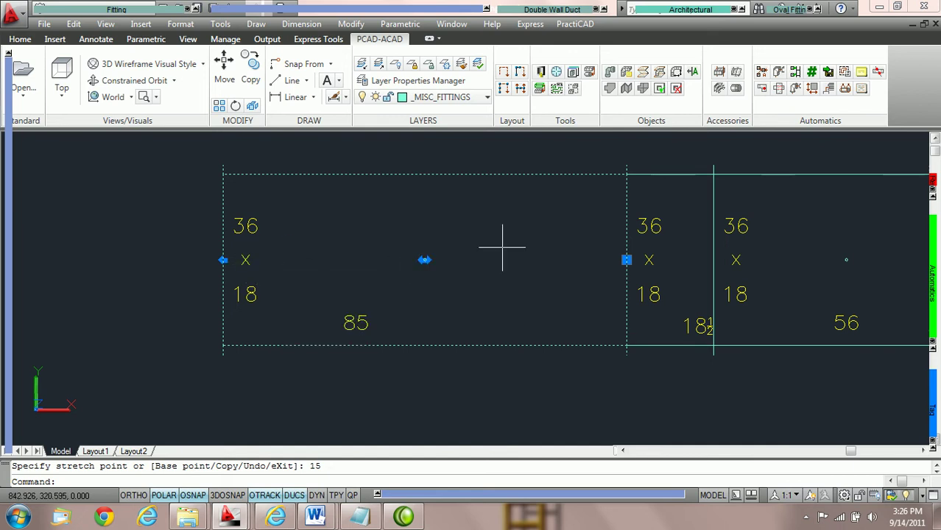
Step: Switch the duct's reference end to In, shorten it by 25 from the end joined to the run, and deselect it
click(625, 218)
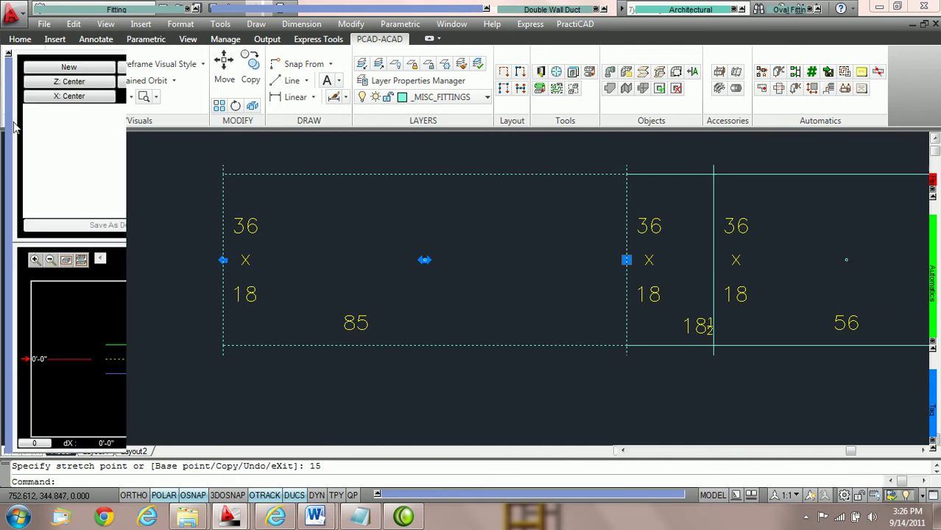
click(153, 71)
click(153, 73)
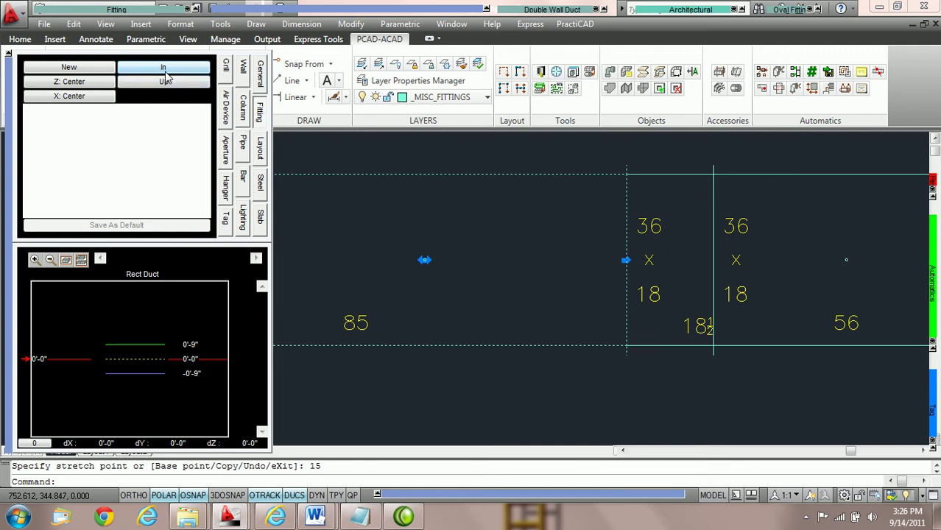
click(622, 260)
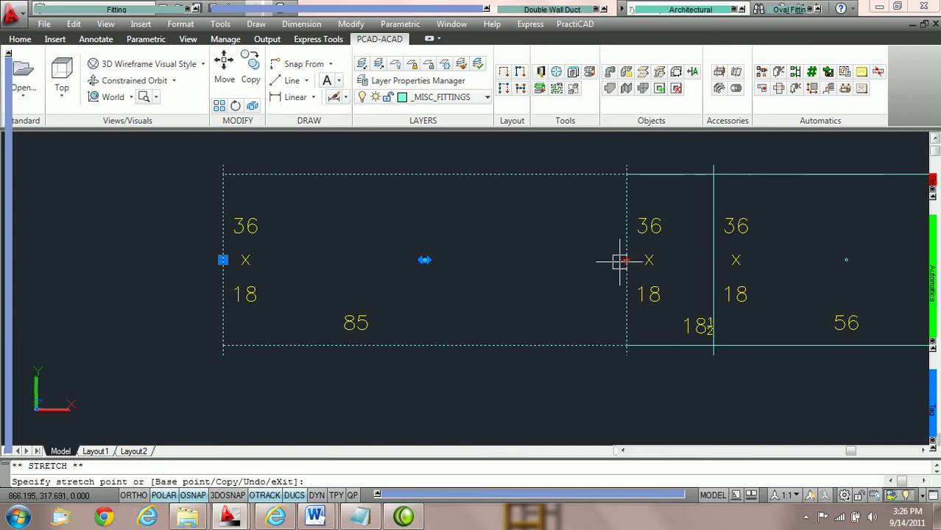
text(25)
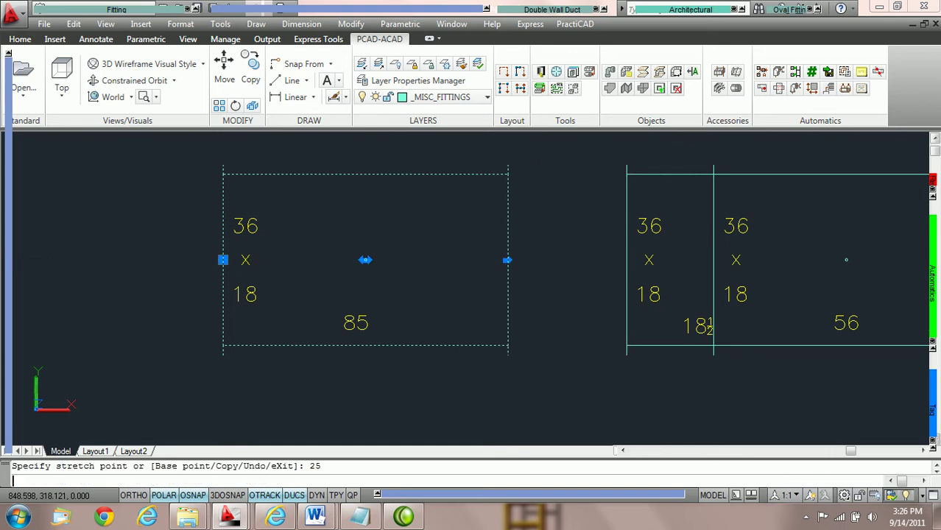
key(Return)
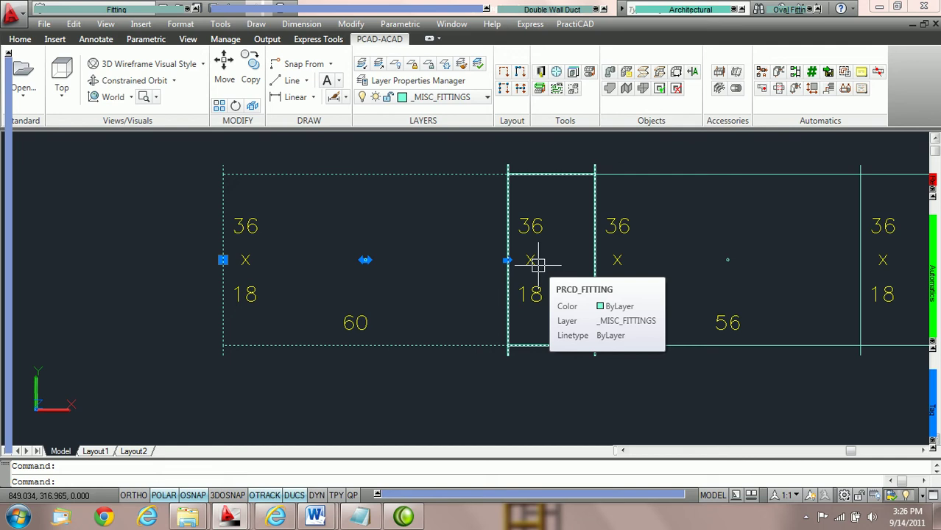
middle_drag(519, 267, 472, 273)
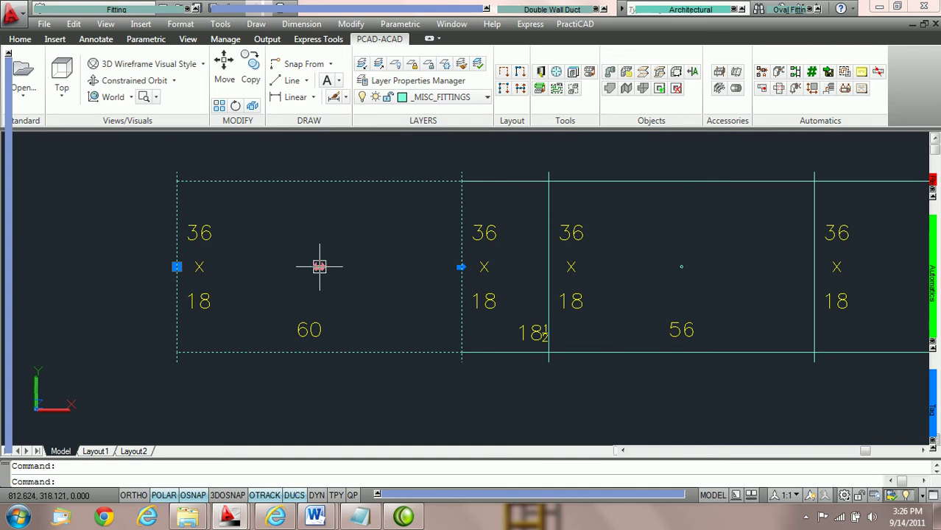
scroll(319, 267, down, 2)
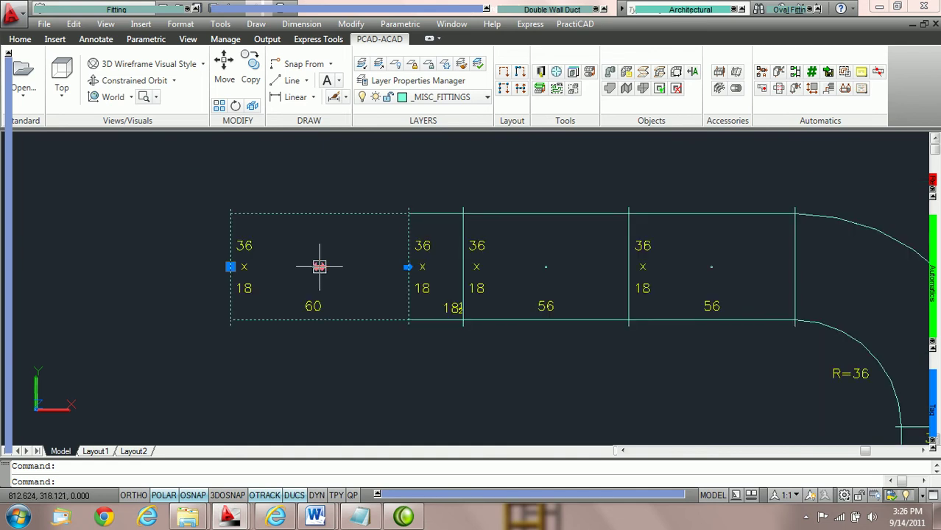
key(Escape)
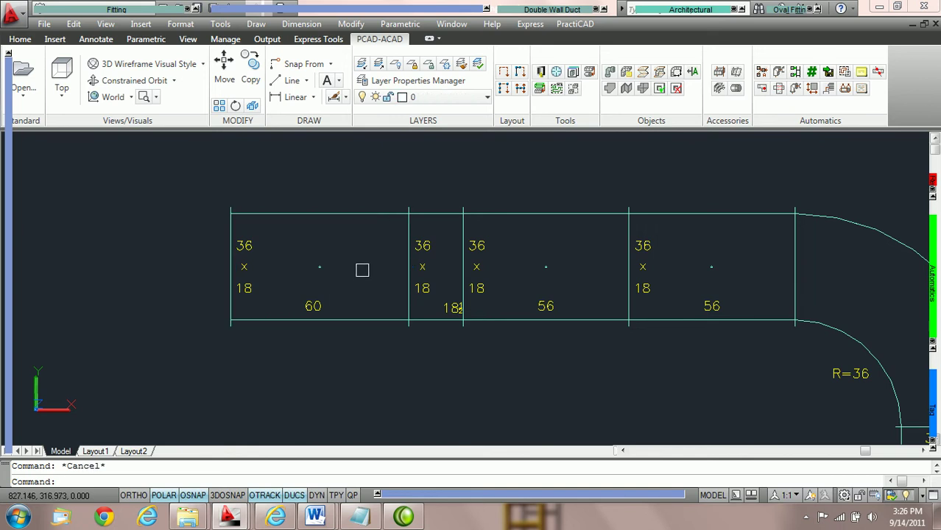
Step: Select the short 18½ duct piece and slide it past the adjacent 56 duct toward the elbow
middle_drag(465, 268, 356, 266)
scroll(357, 266, up, 1)
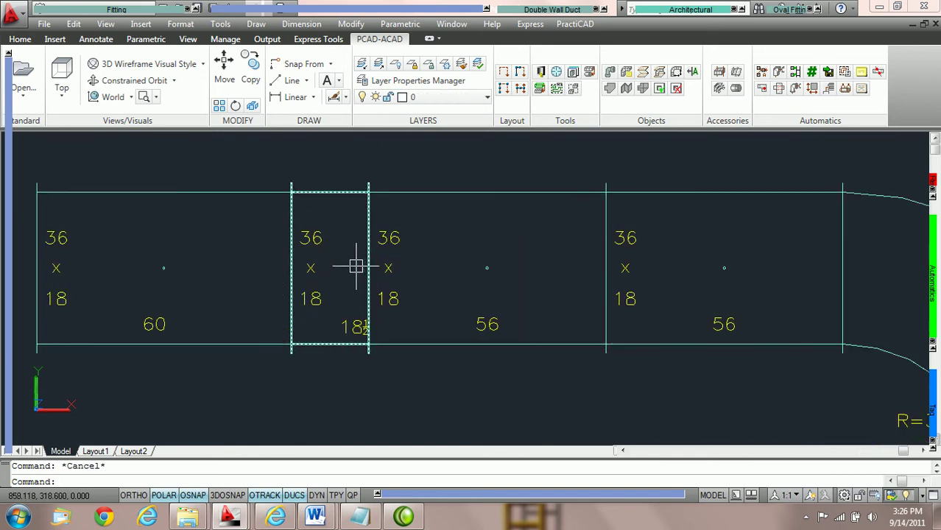
click(335, 194)
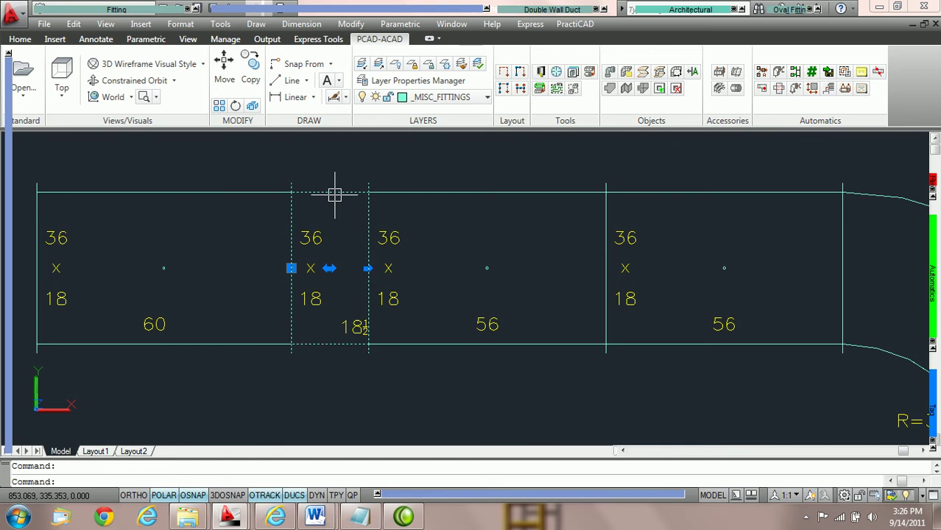
click(329, 267)
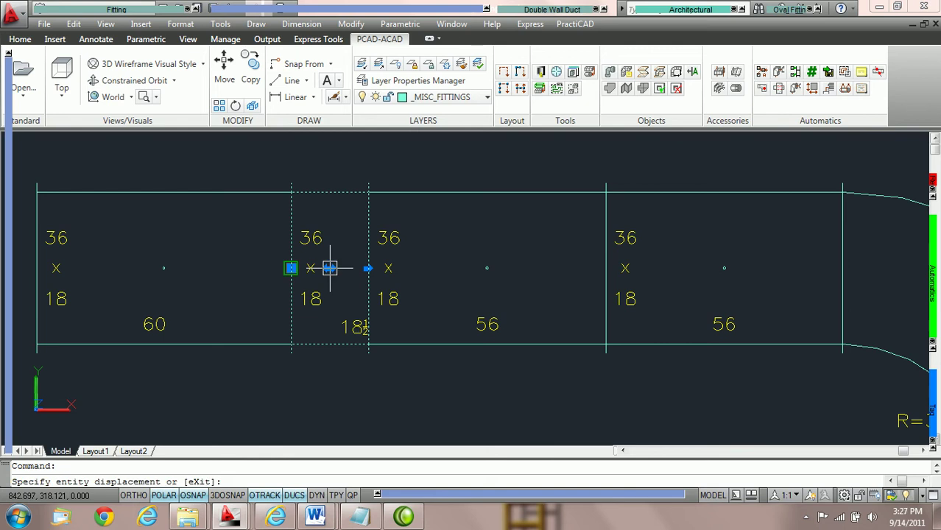
click(551, 262)
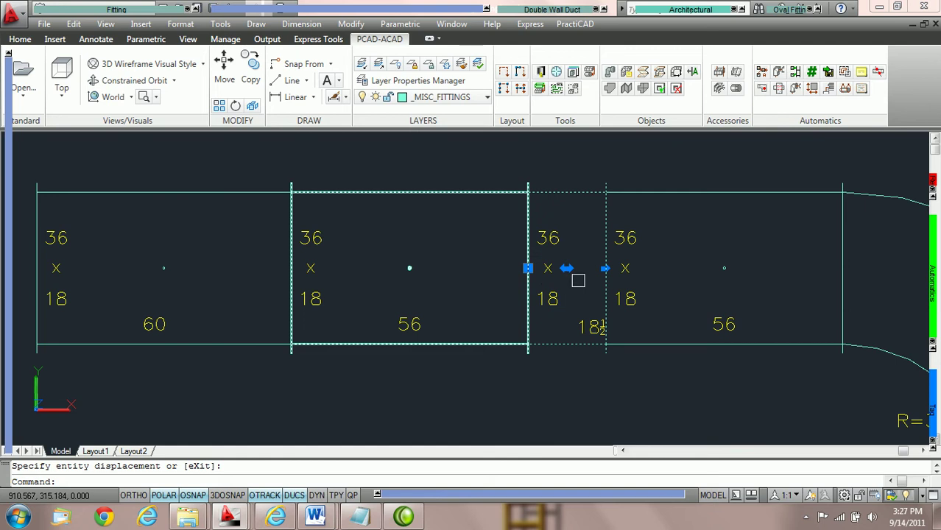
Step: Slide the 18½ duct piece past the remaining 56 duct so it joins the R=36 elbow
middle_drag(566, 268, 346, 259)
click(346, 259)
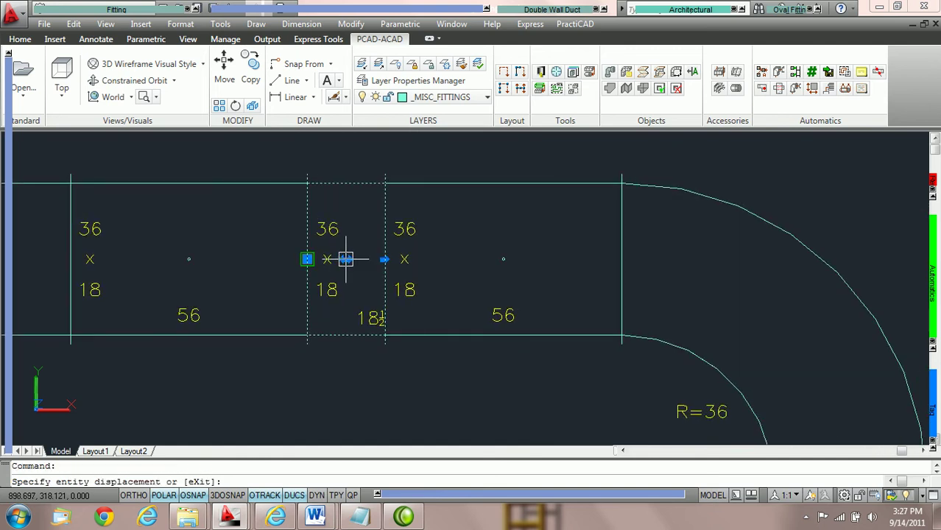
click(622, 273)
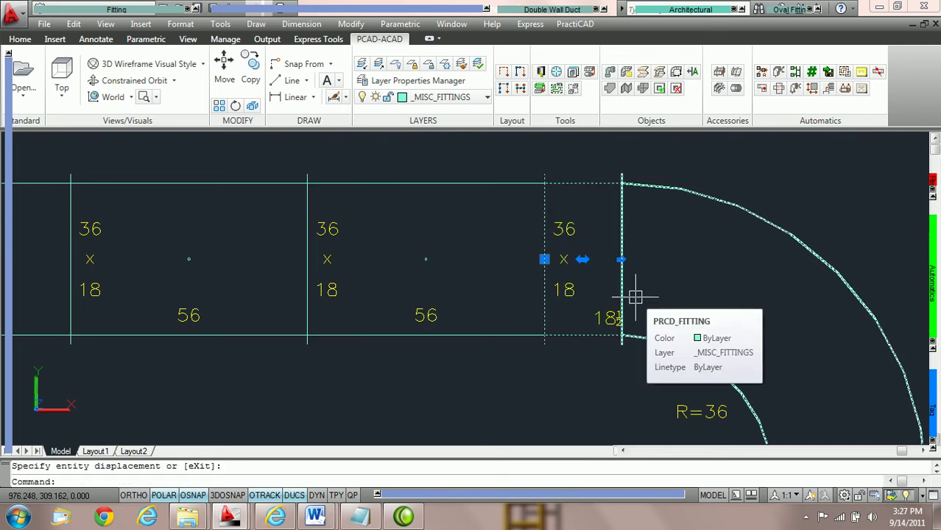
scroll(633, 301, down, 3)
scroll(631, 309, up, 1)
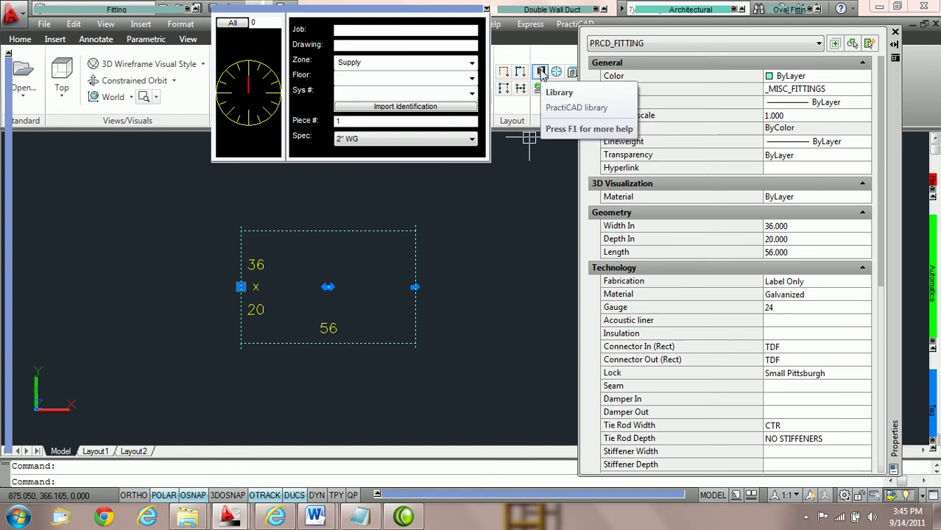
Step: Open the PractiCAD library's Ductwork settings, examine the Ductline Editing options, and close the library
click(540, 72)
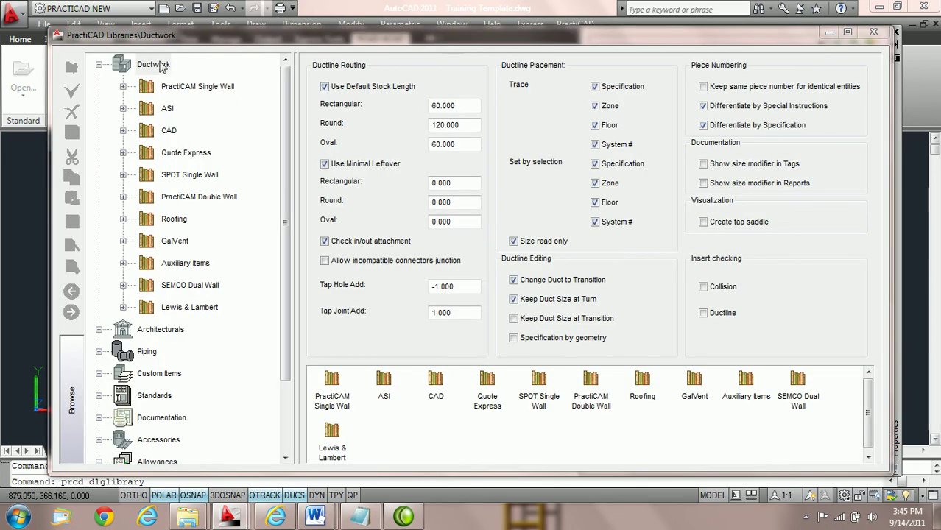
click(138, 65)
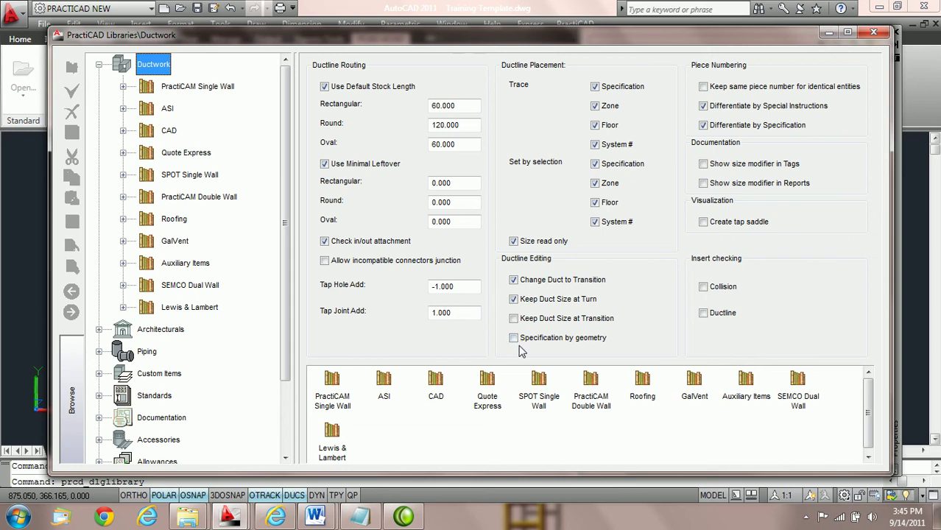
click(875, 33)
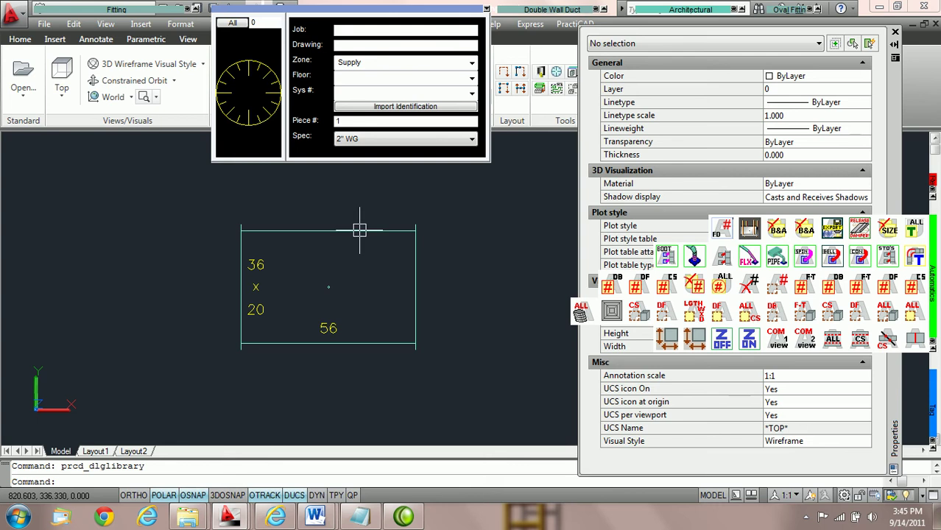
Step: Select the 56 long rectangular duct, set both its In and Out connectors to S&D, and deselect it
click(359, 231)
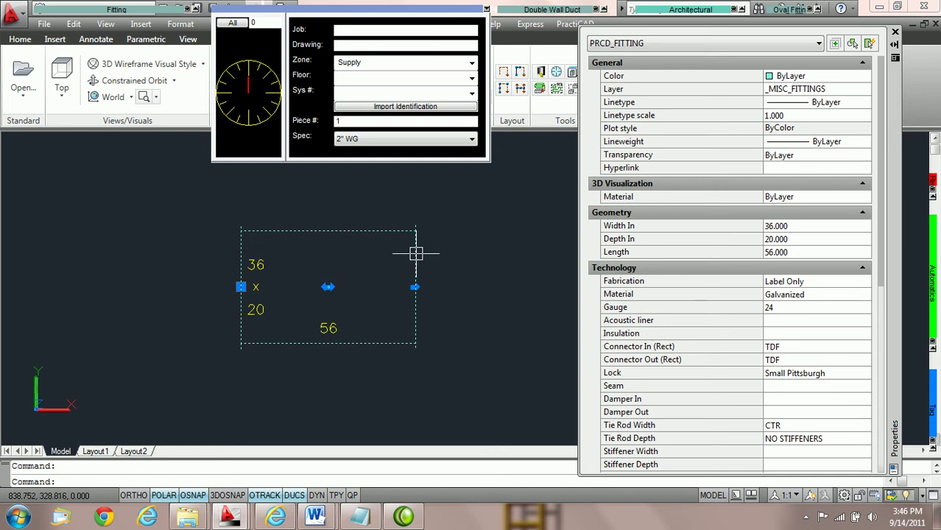
mouse_move(416, 253)
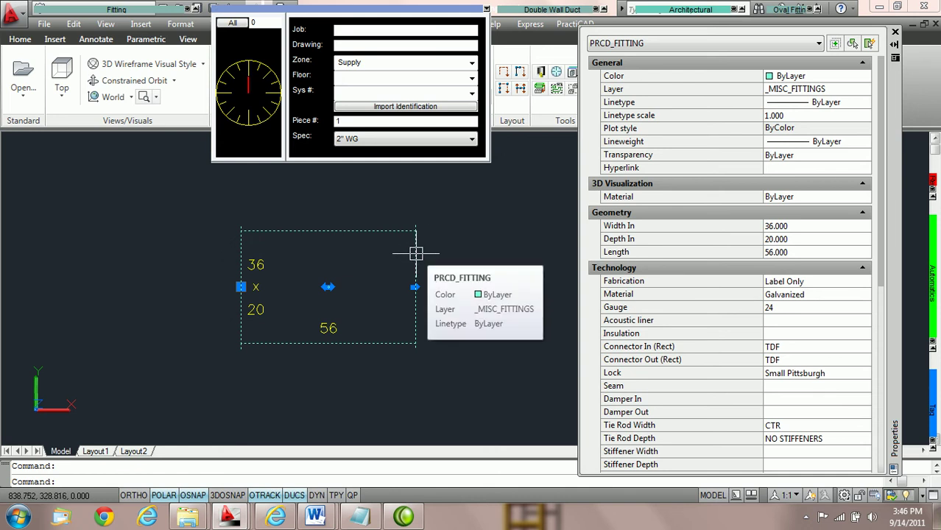
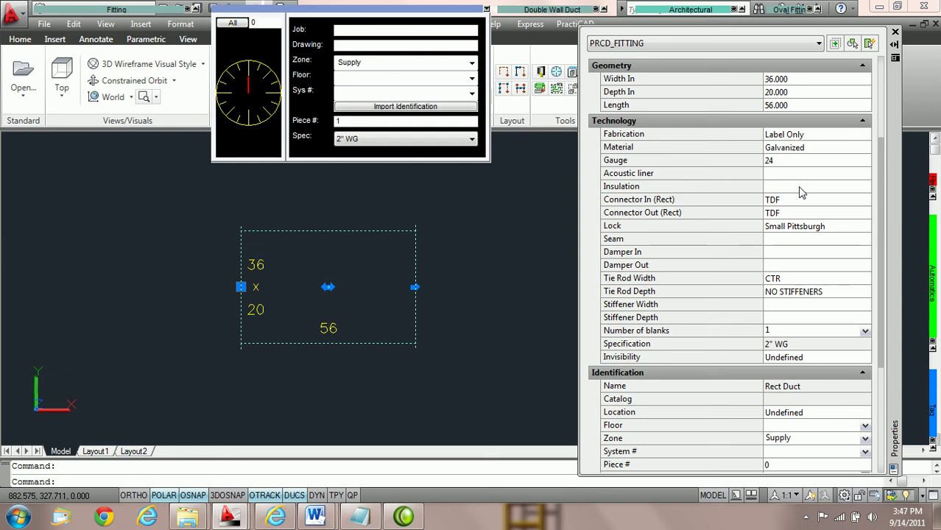
scroll(804, 129, up, 3)
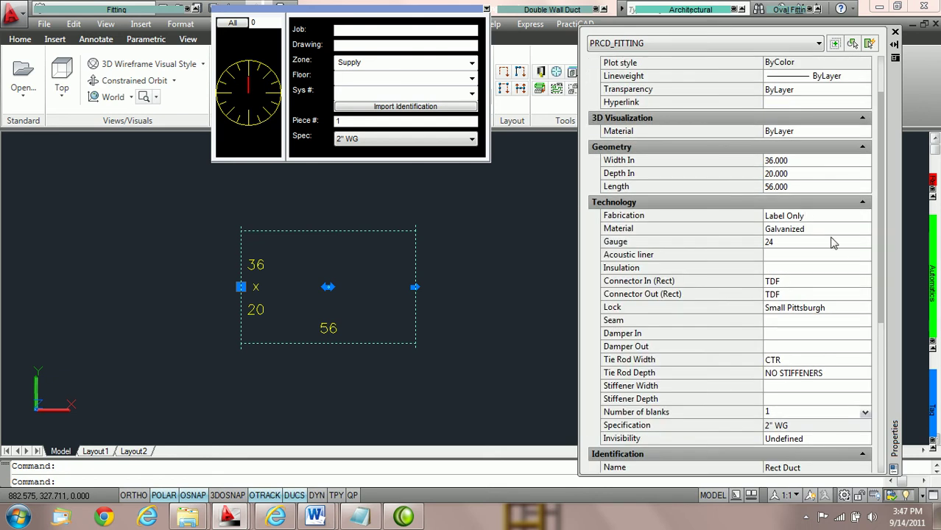
click(858, 283)
click(862, 283)
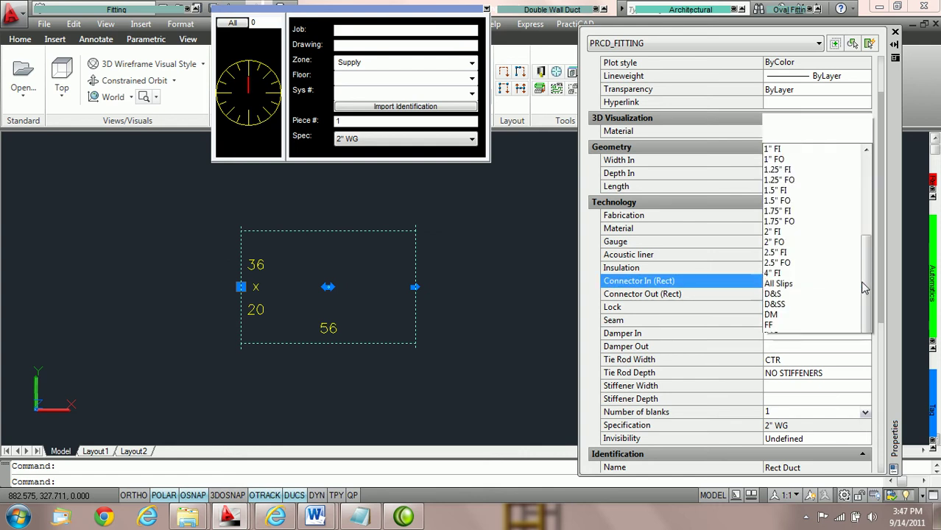
scroll(864, 287, down, 3)
click(832, 287)
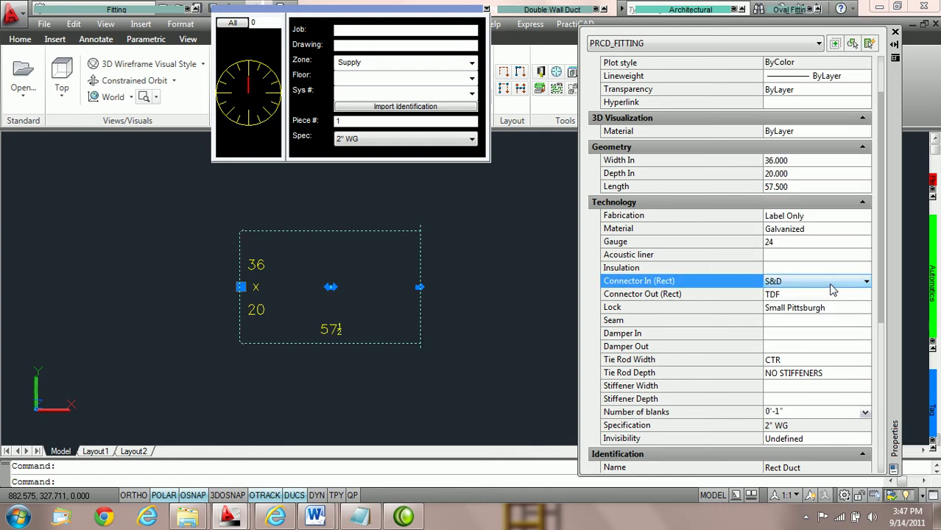
click(861, 296)
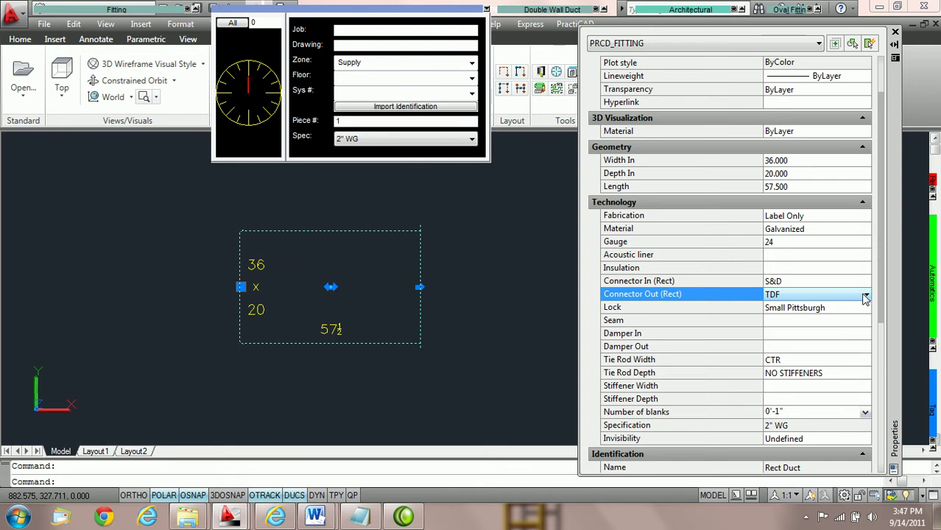
click(864, 294)
click(842, 285)
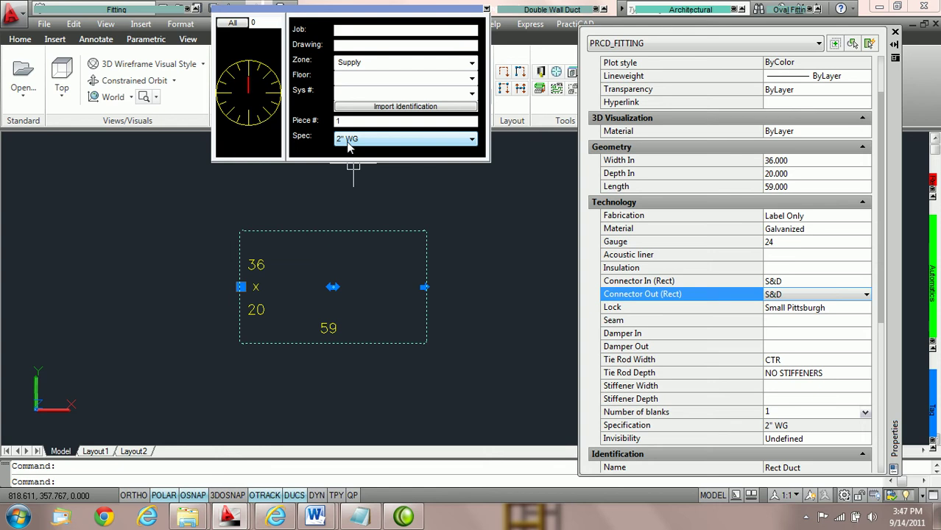
key(Escape)
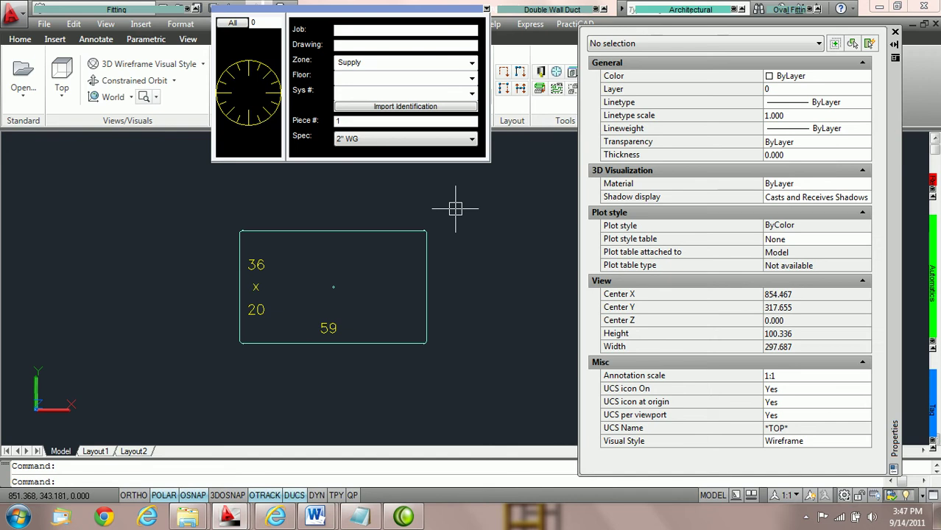
Step: Select the duct again and set its acoustic liner to 1" Acoustic Liner
click(383, 228)
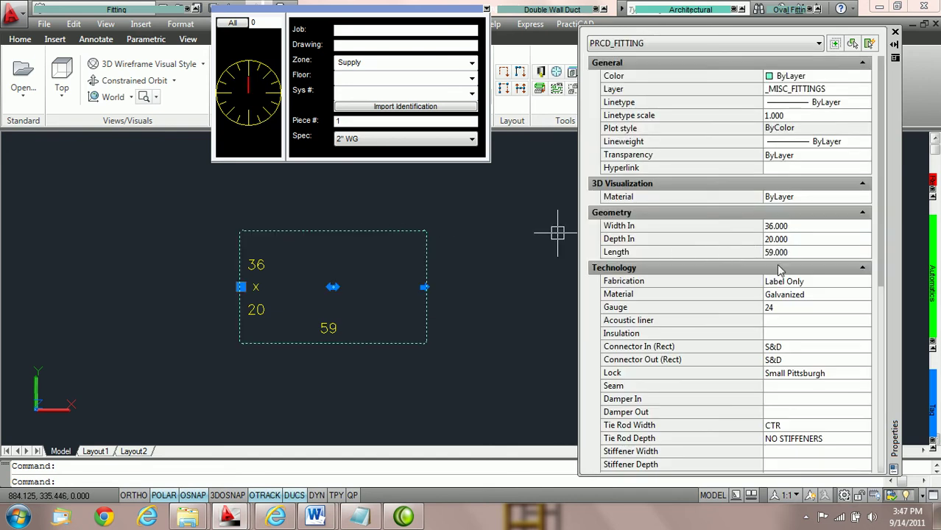
click(861, 325)
click(866, 325)
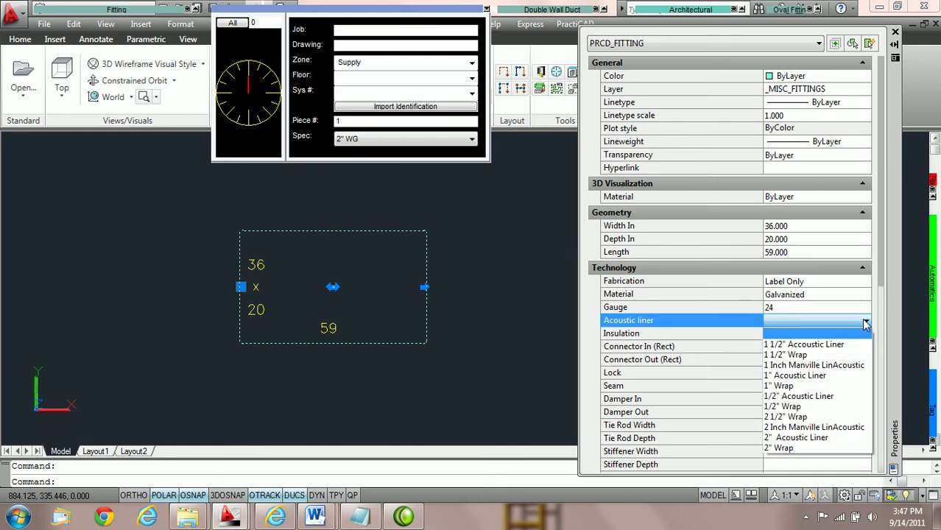
click(817, 376)
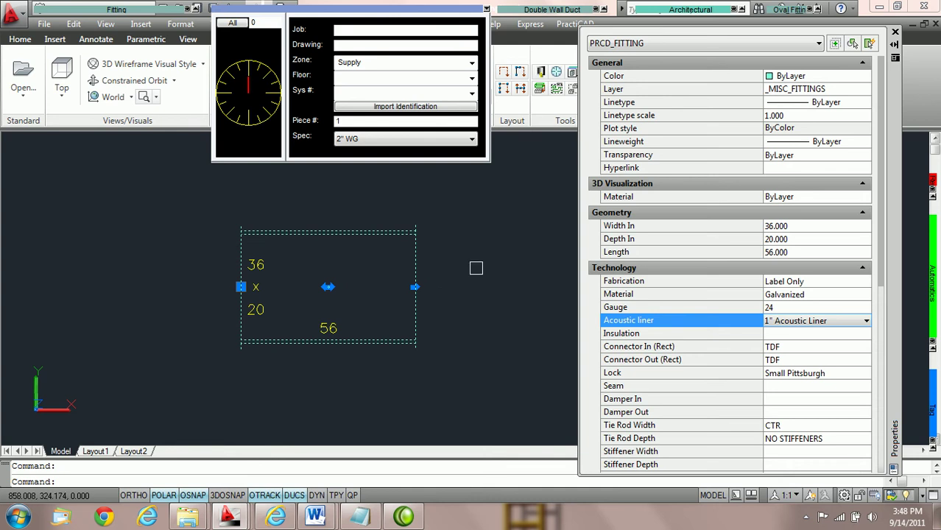
Step: Enable Specification by geometry in the library's Ductline Editing settings, save the change, and close the library
click(540, 72)
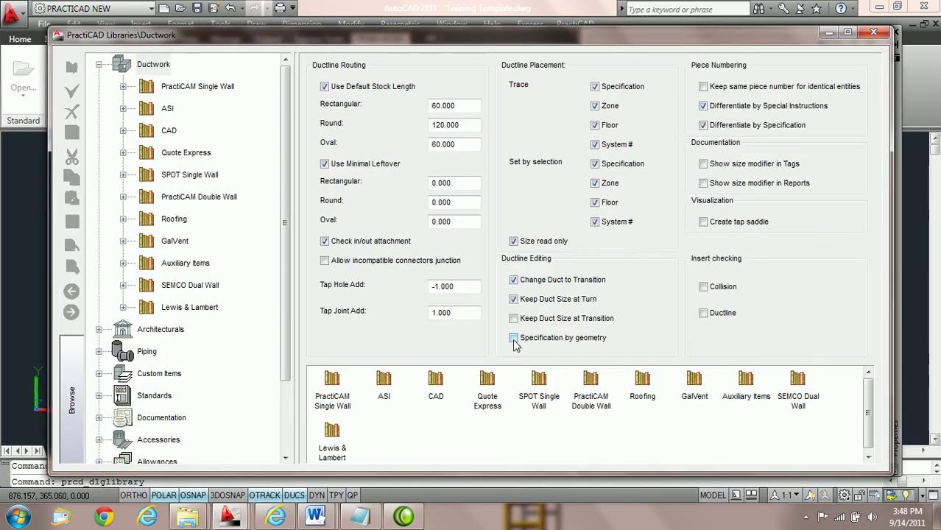
click(514, 341)
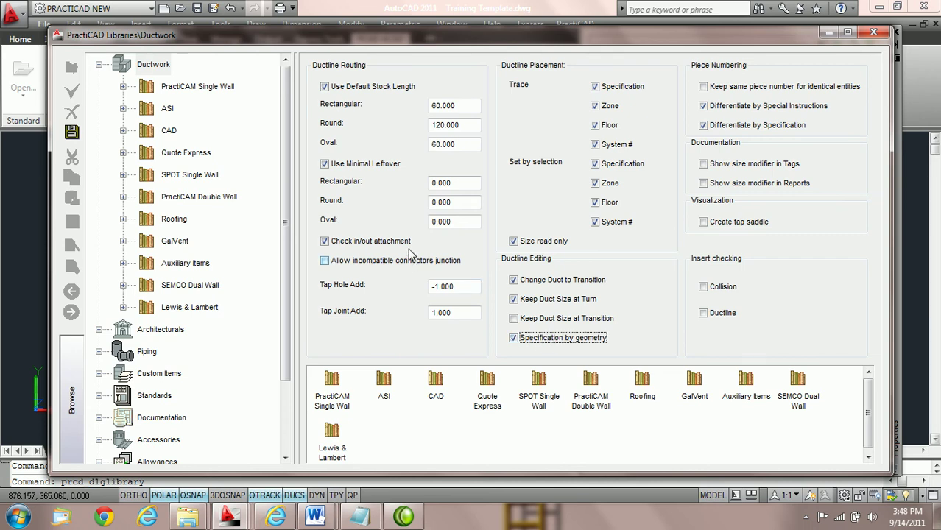
click(72, 134)
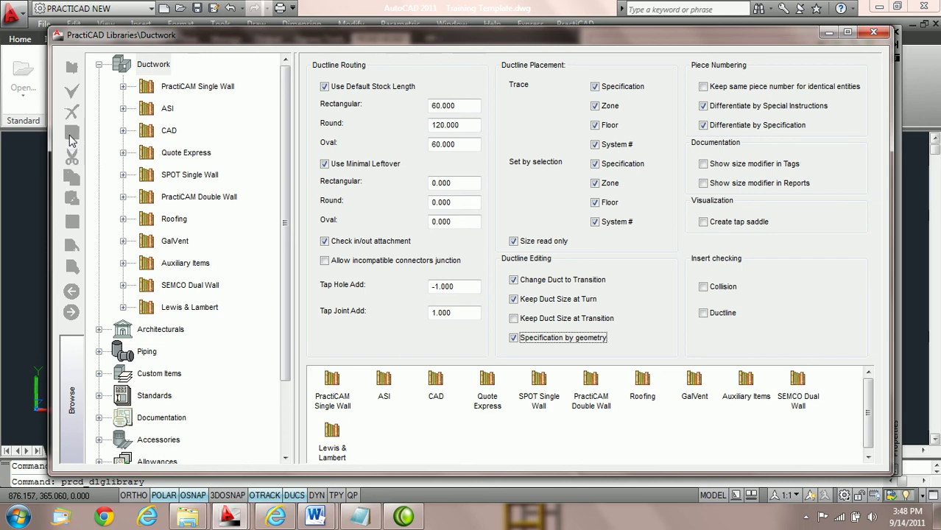
click(872, 33)
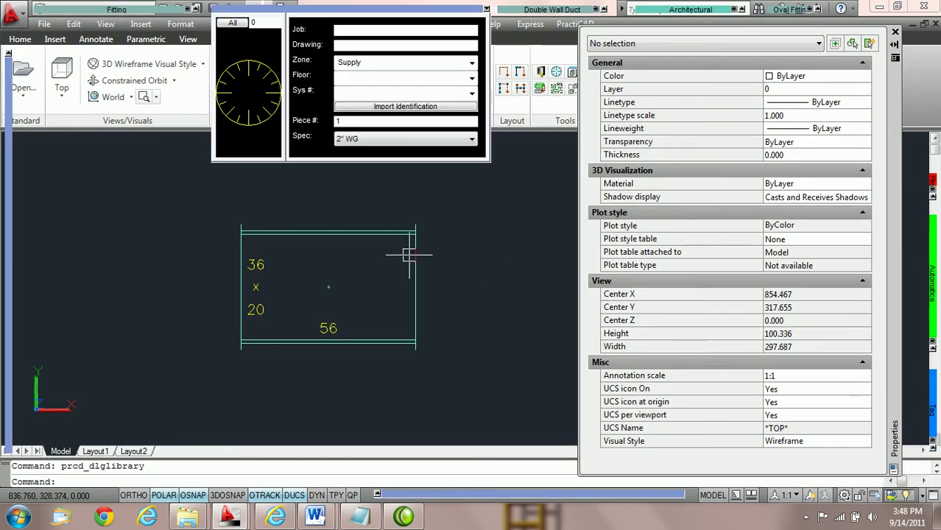
Step: Reselect the lined duct and clear its acoustic liner
click(414, 254)
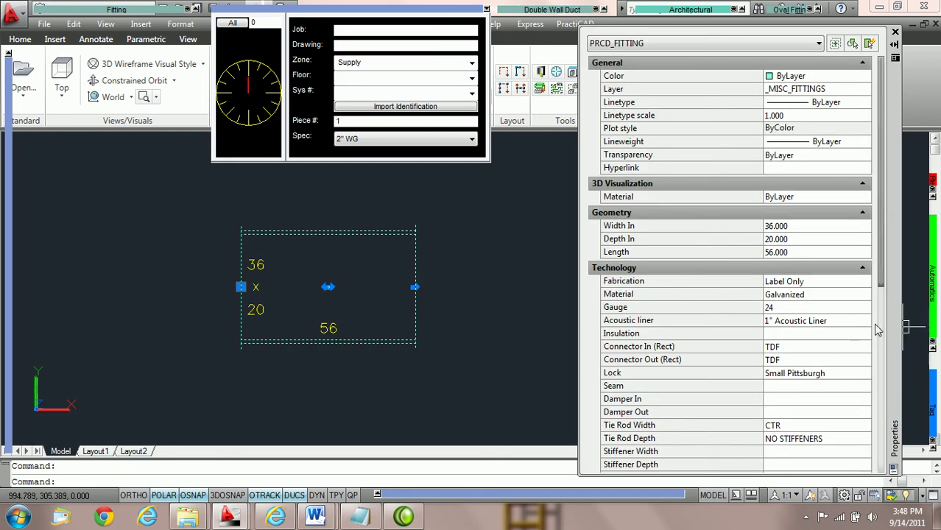
click(863, 321)
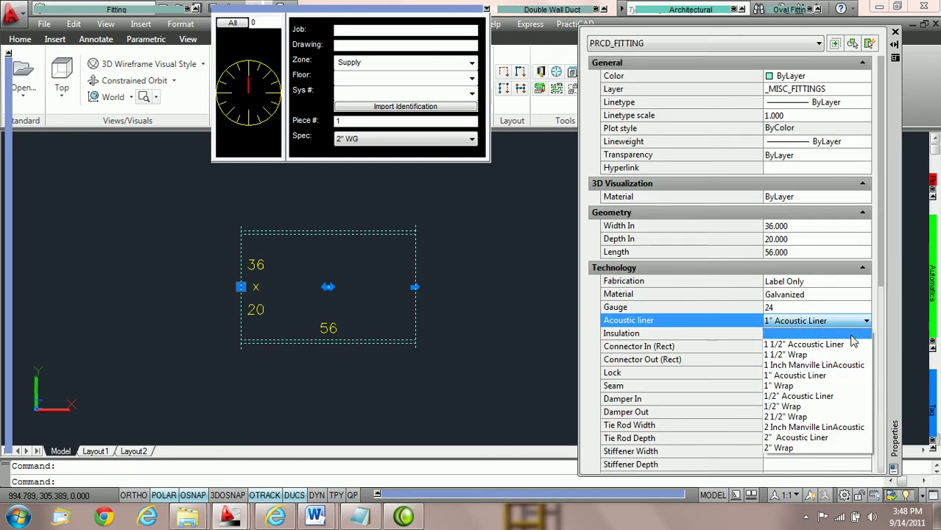
click(851, 335)
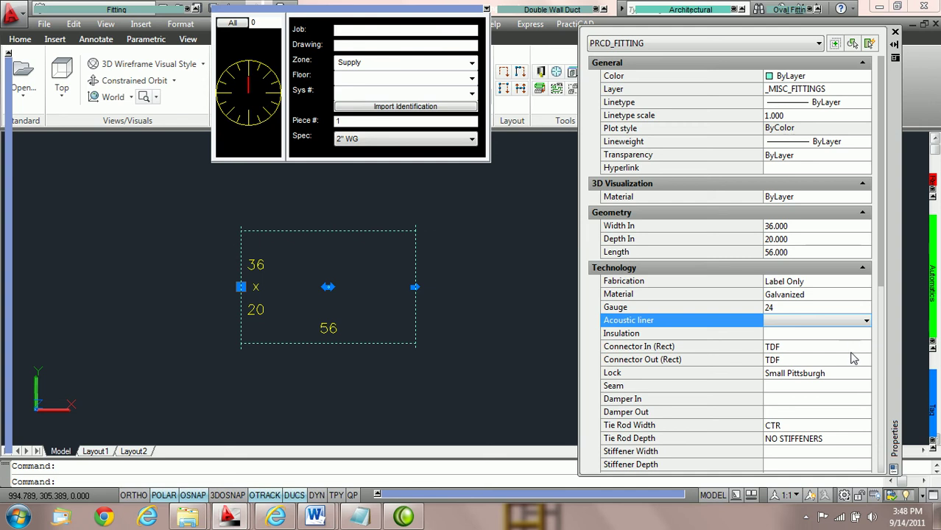
Step: Change the duct's In and Out connectors back to S&D and deselect it
click(855, 353)
double_click(856, 349)
click(857, 360)
double_click(857, 360)
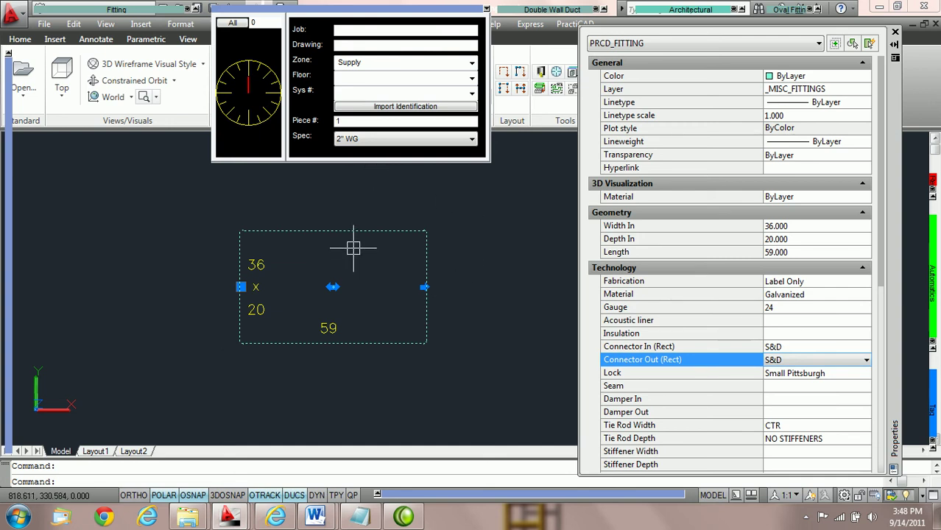
key(Escape)
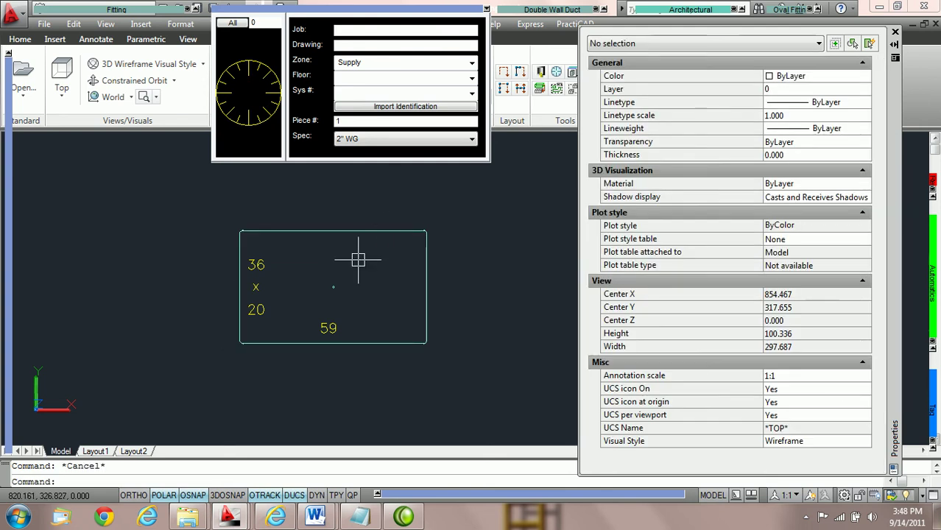
Step: Select the S&D duct and apply the 1" Acoustic Liner to it
click(365, 232)
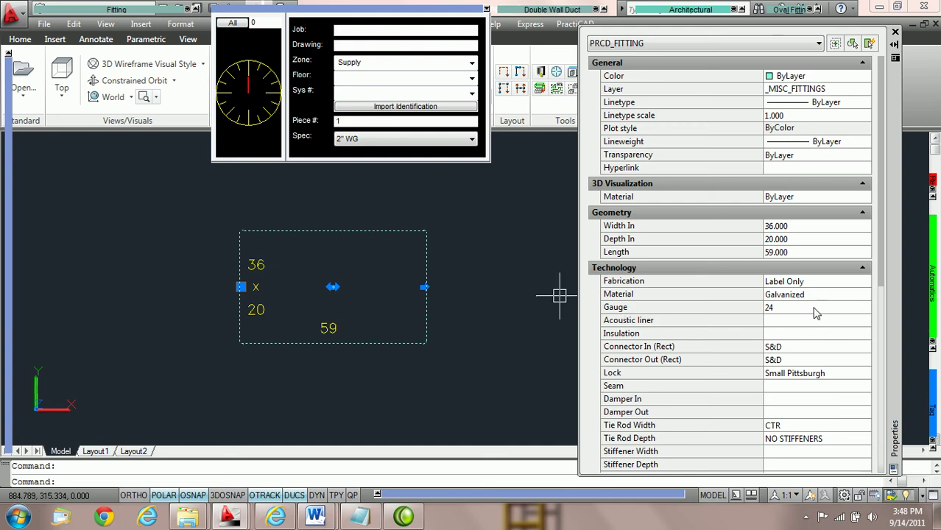
scroll(773, 263, down, 3)
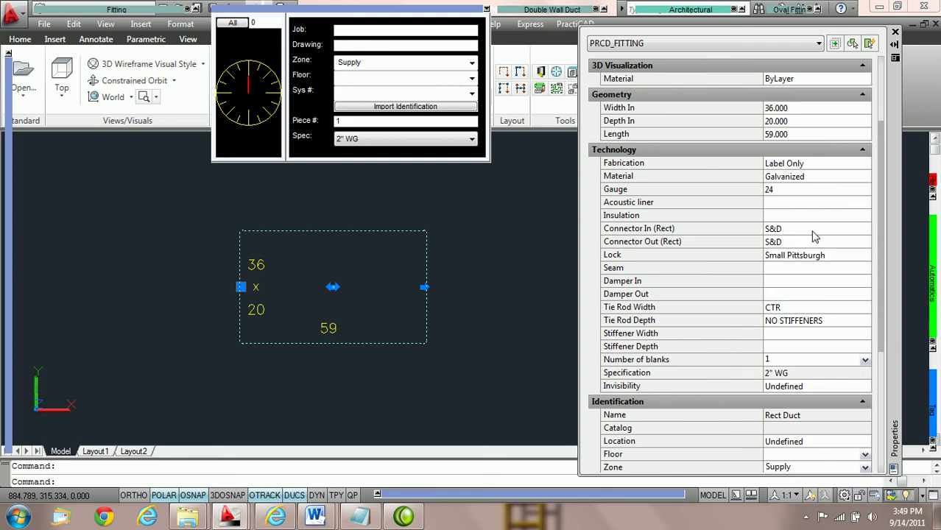
click(856, 206)
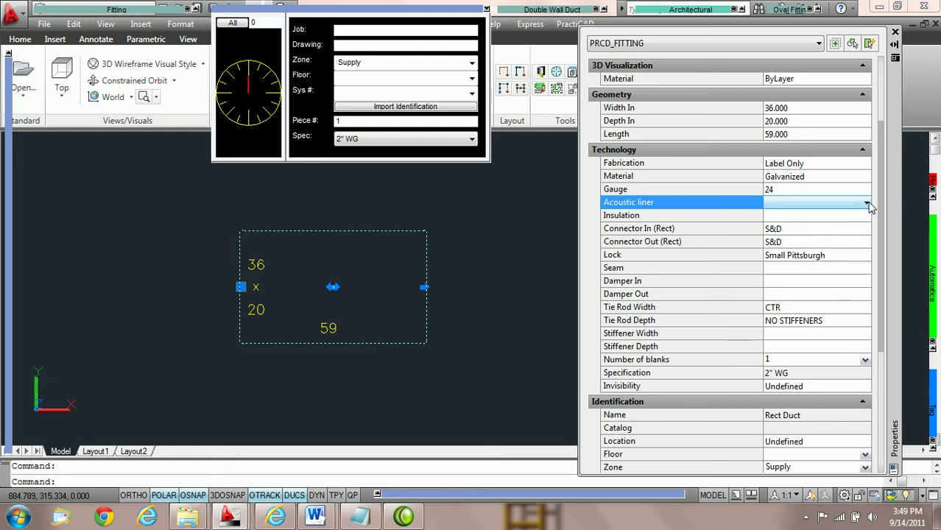
click(867, 204)
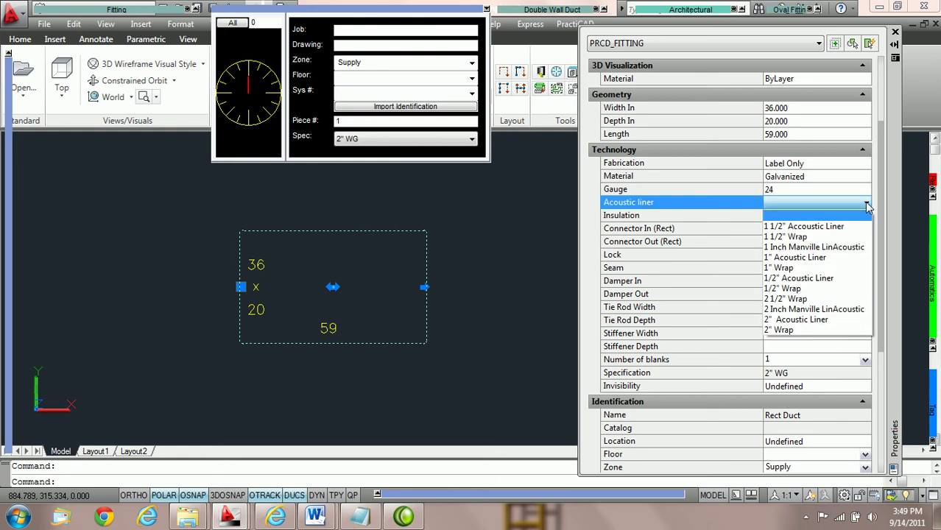
click(809, 258)
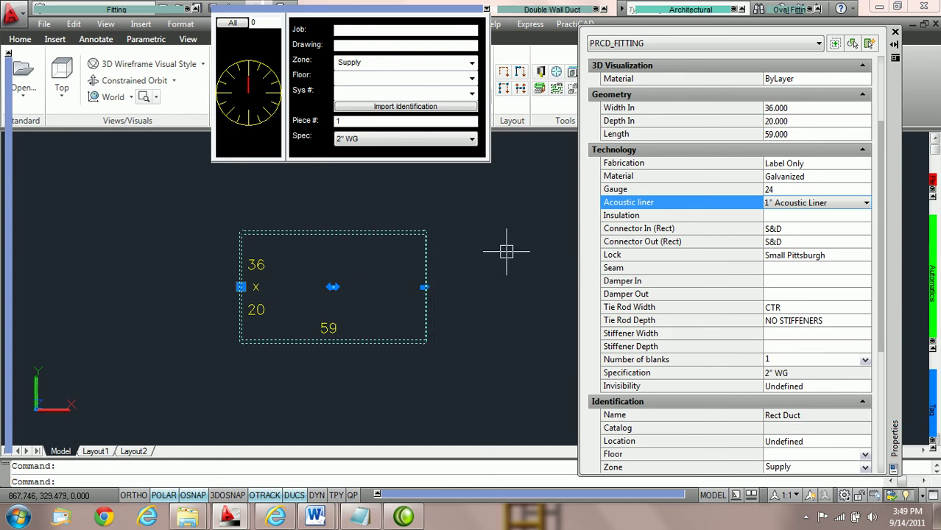
Step: Set the lined duct's Depth In to 22
scroll(637, 184, up, 1)
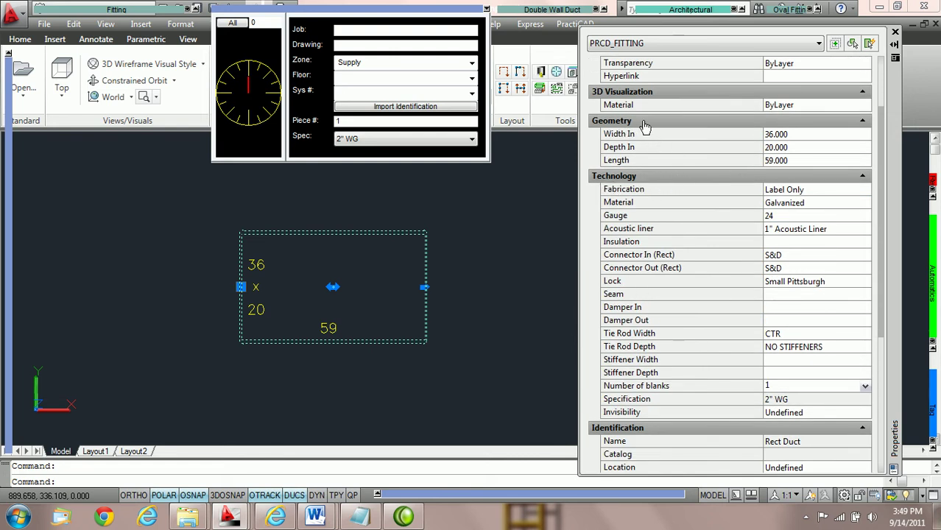
click(803, 147)
text(2)
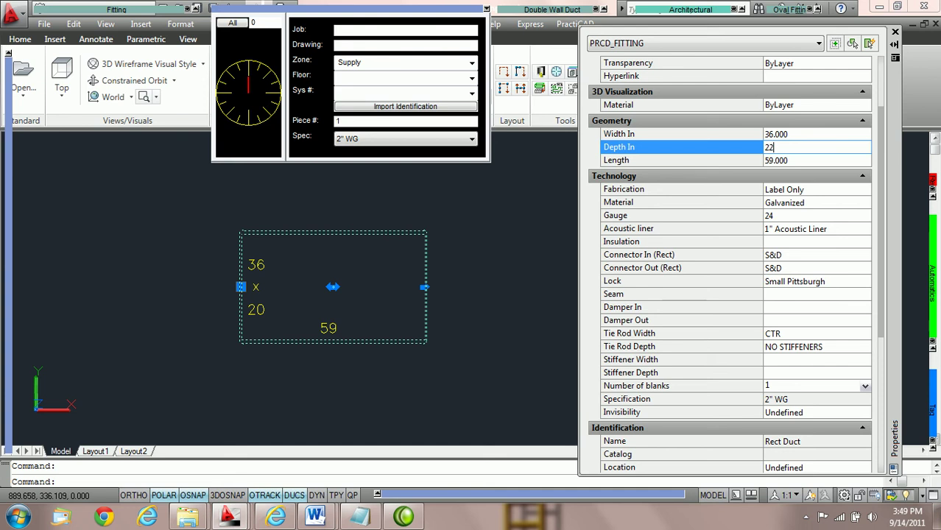
text(2)
key(Tab)
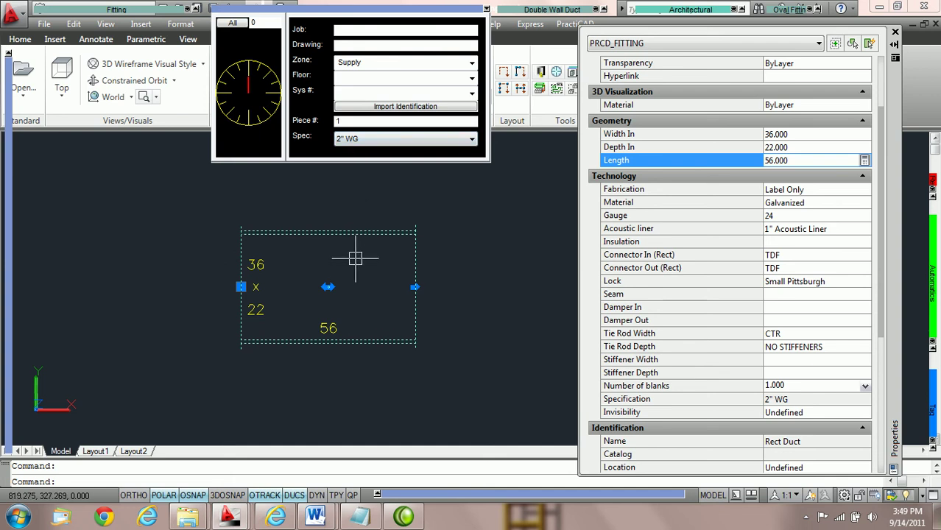
Step: Change the Connector Out of the third straight duct from the open end to Slip & Drive and deselect it
mouse_move(354, 260)
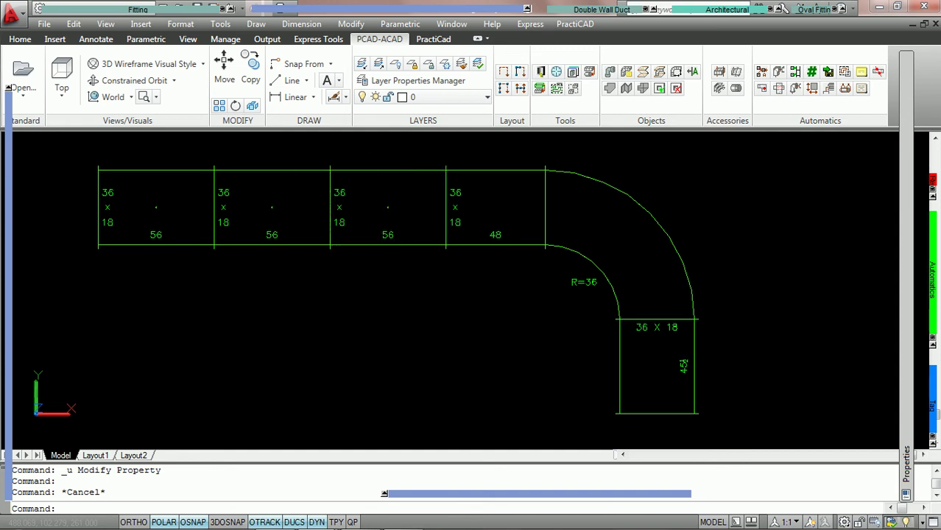
double_click(378, 171)
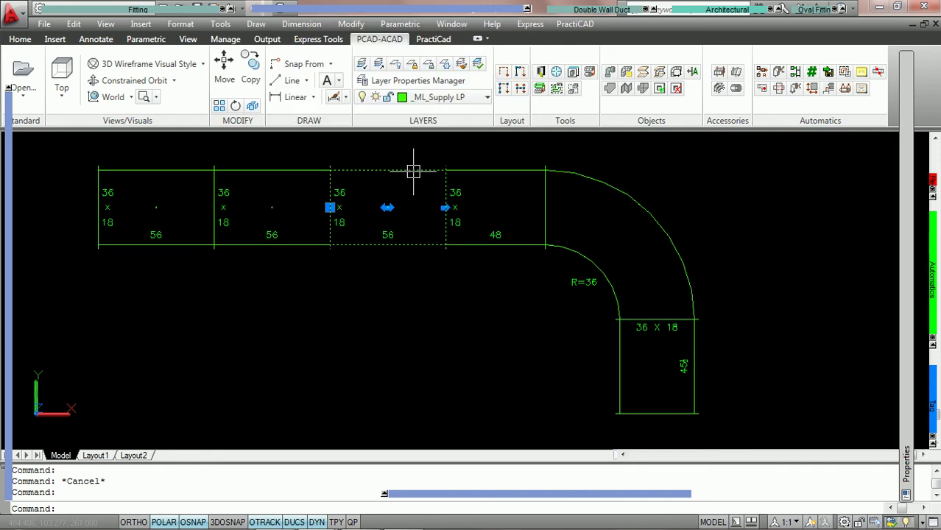
key(ctrl+1)
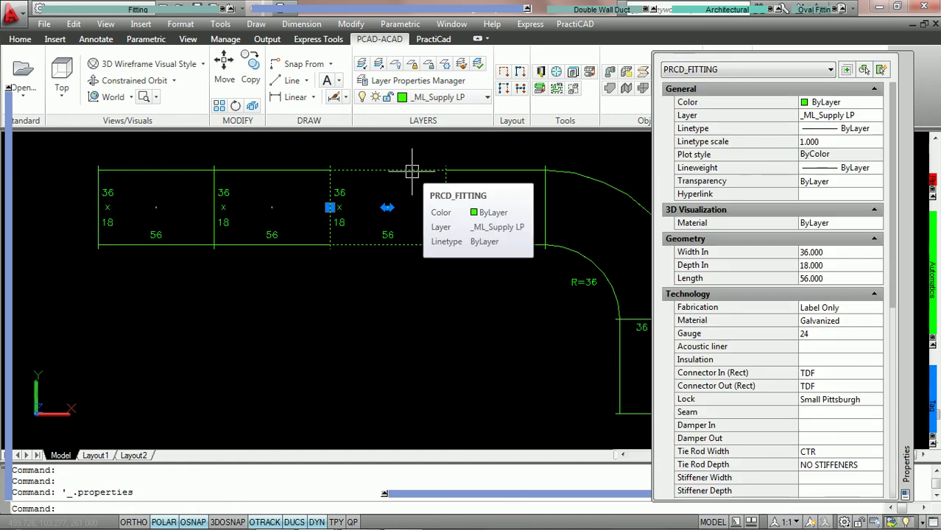
key(ctrl+1)
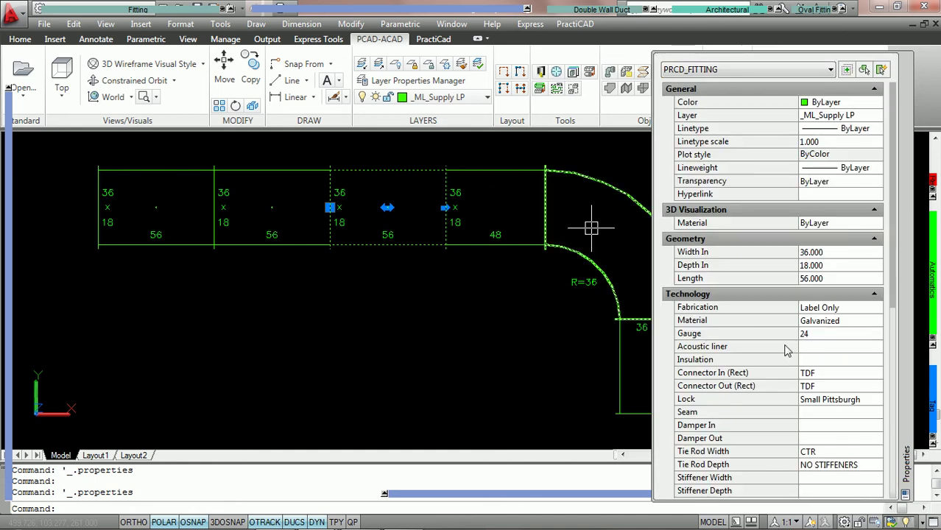
click(846, 386)
click(877, 386)
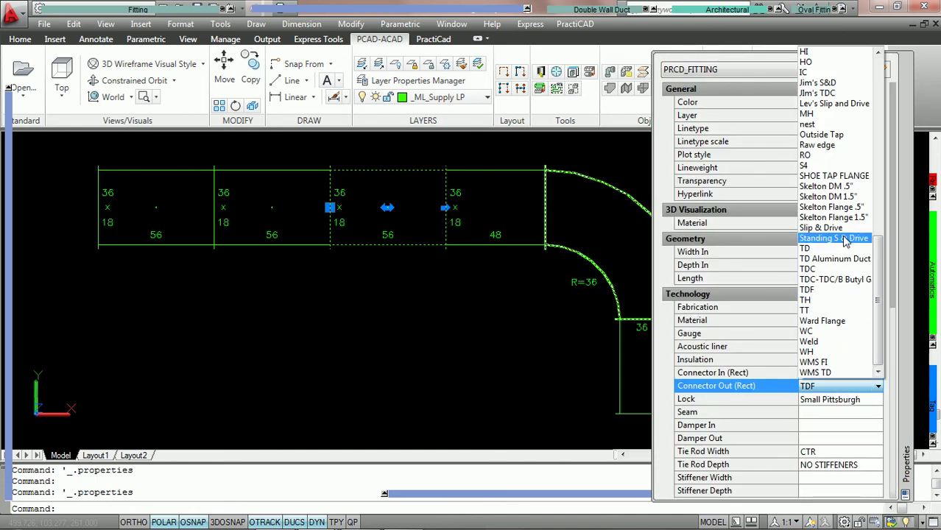
click(820, 228)
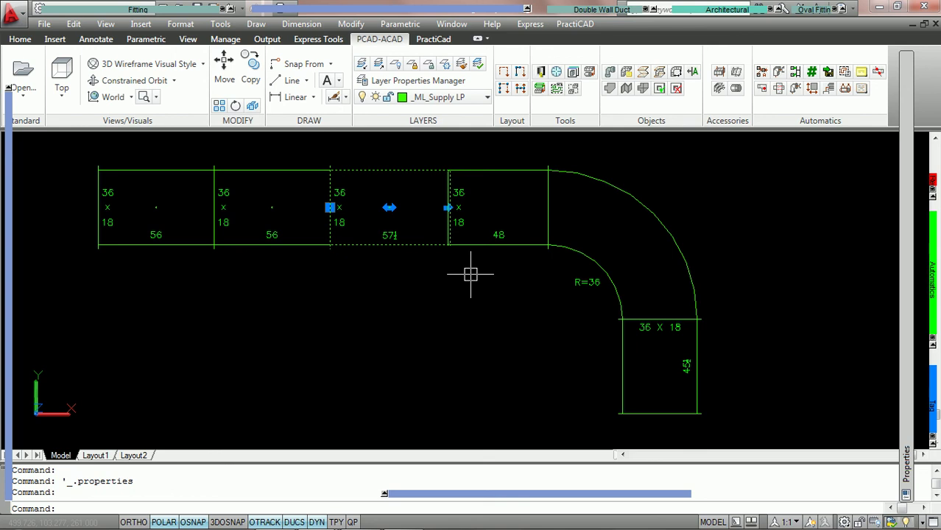
key(Escape)
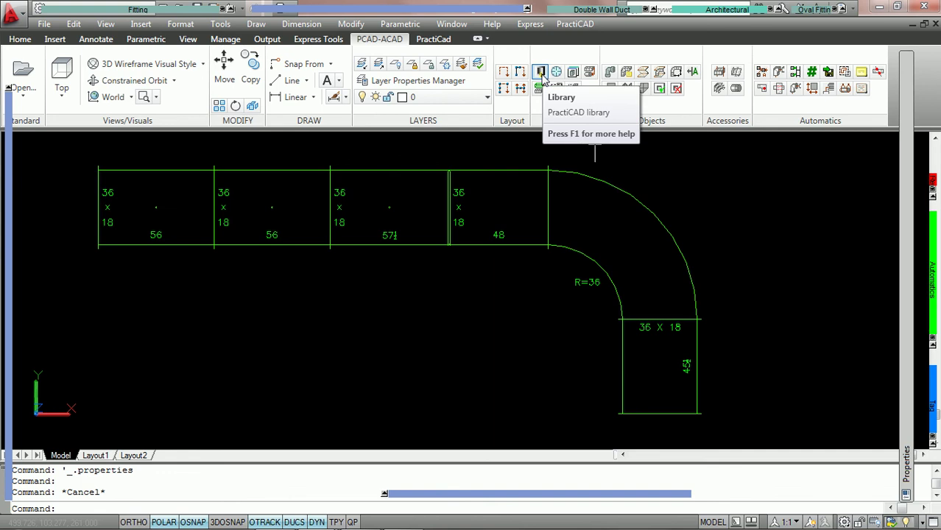
Step: Try a Width In of 30 on the first straight duct of the run and undo that change
double_click(187, 172)
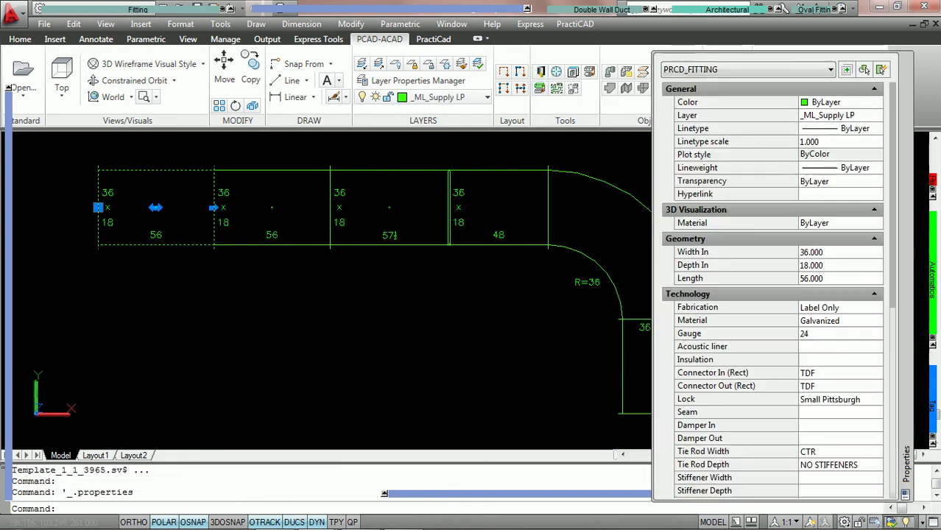
click(838, 252)
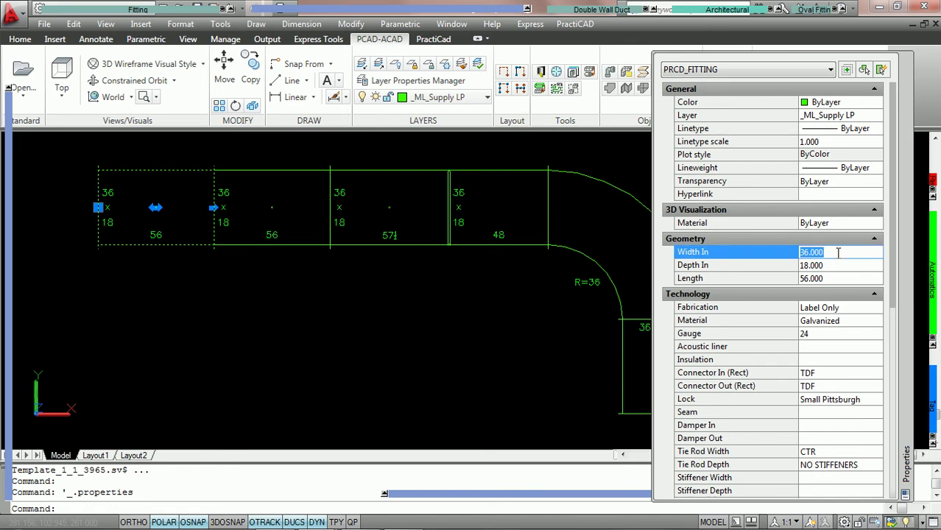
text(30)
key(Return)
click(785, 264)
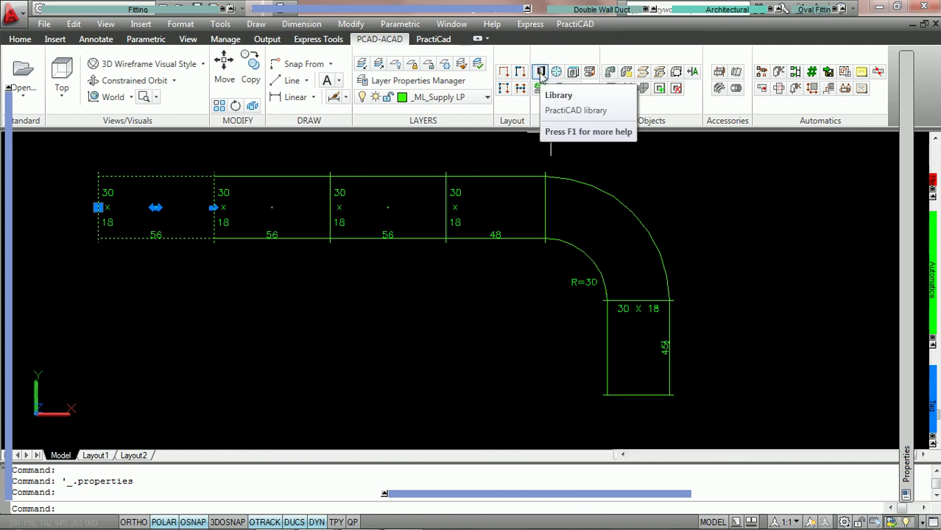
key(Escape)
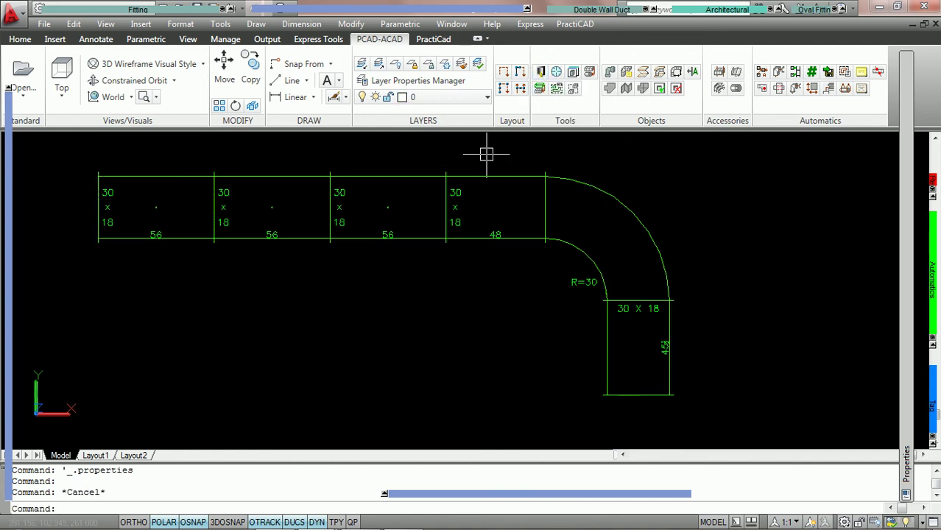
key(ctrl+z)
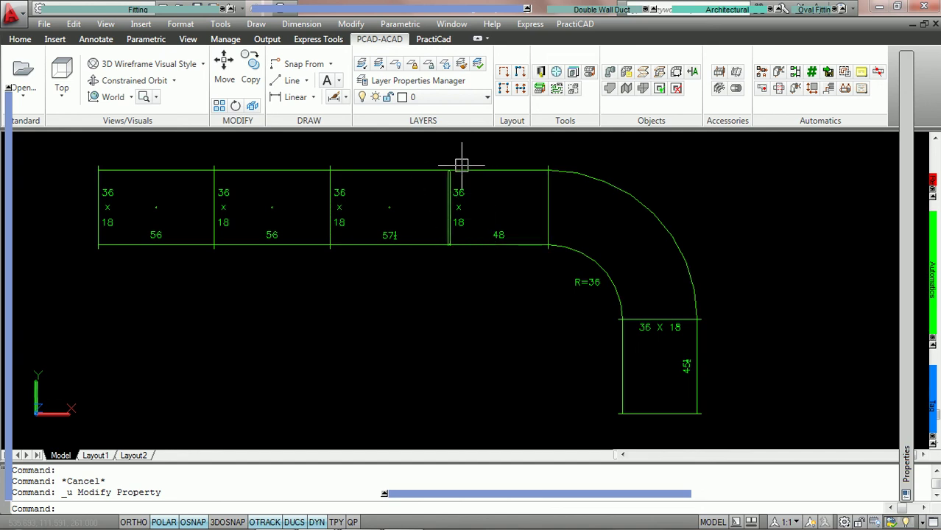
Step: Enable Specification for new duct only in the Ductwork library's Ductline Editing settings, save the change and close the library
click(540, 72)
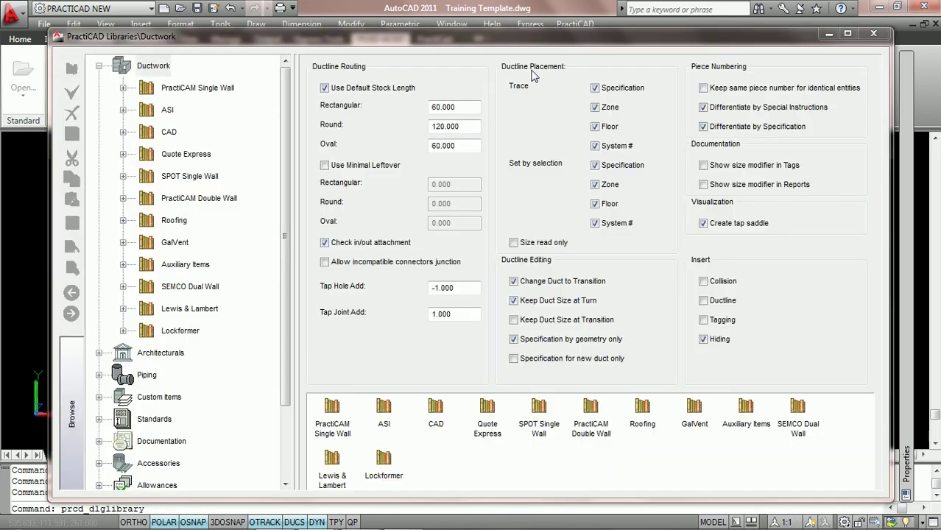
click(158, 67)
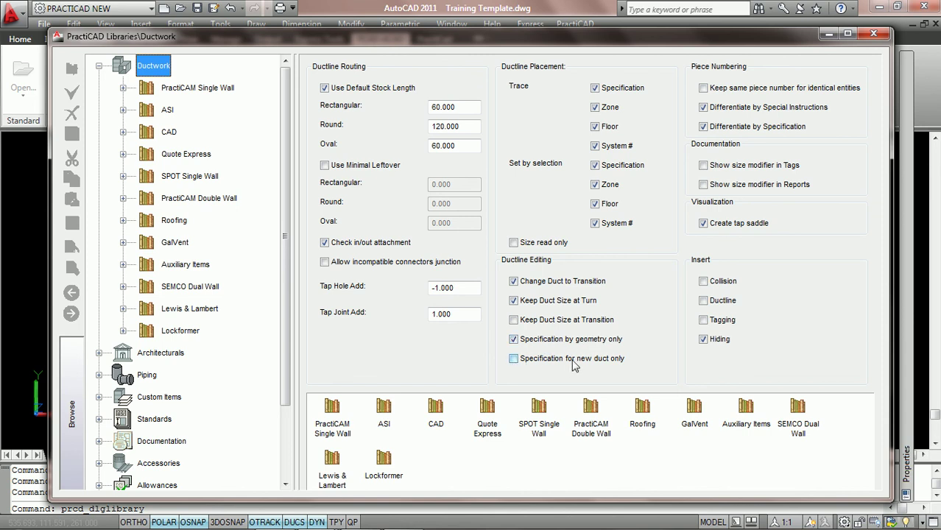
click(514, 361)
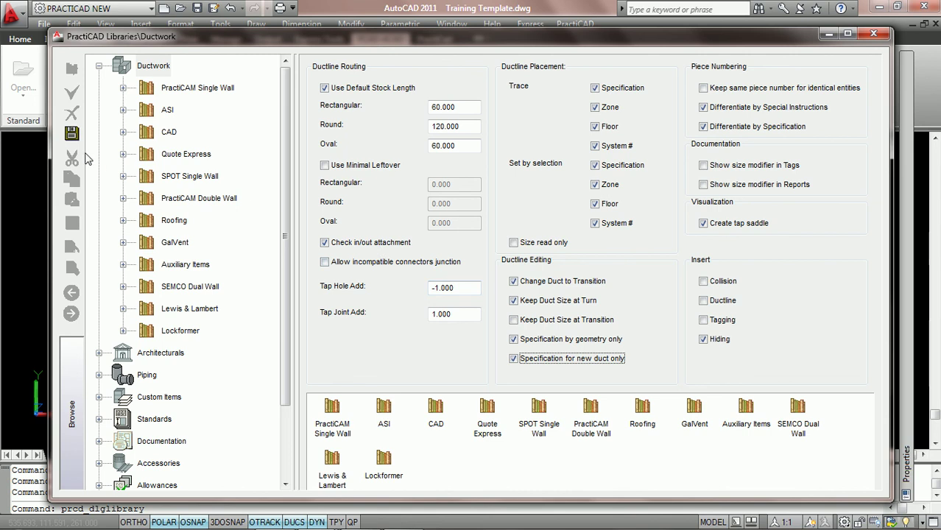
click(71, 135)
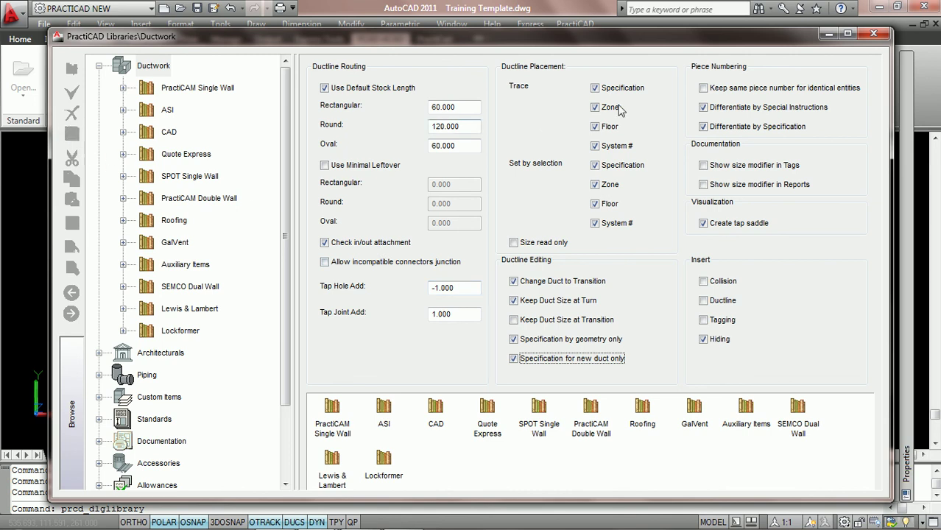
click(873, 35)
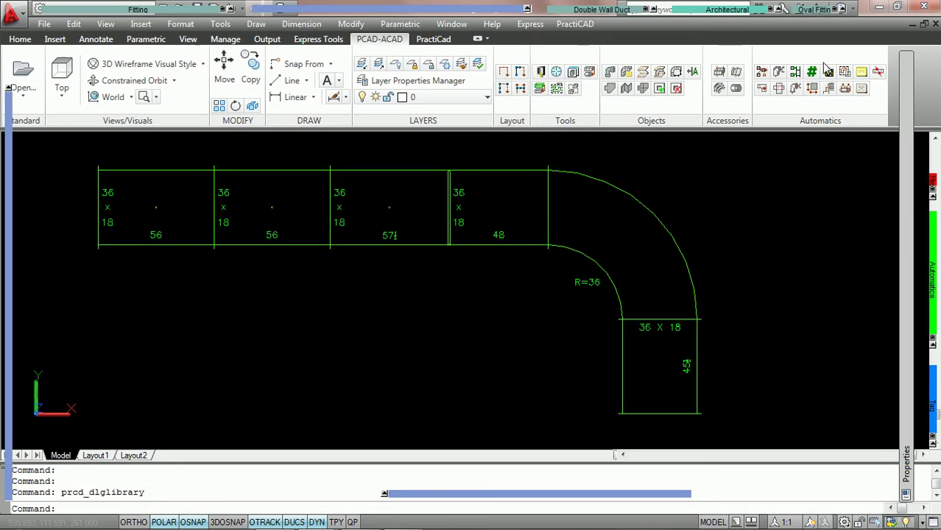
Step: Reselect the first straight duct, set its Width In to 30 and deselect it
click(213, 225)
double_click(143, 170)
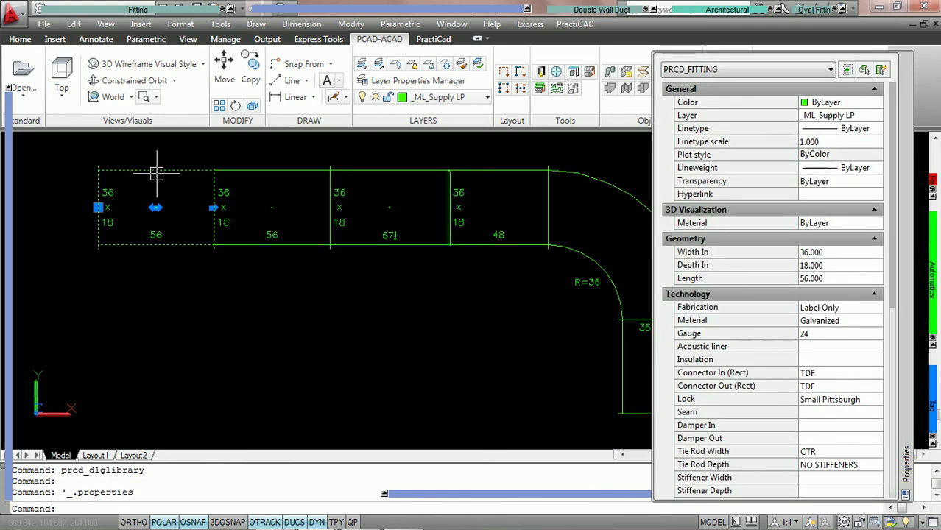
click(840, 255)
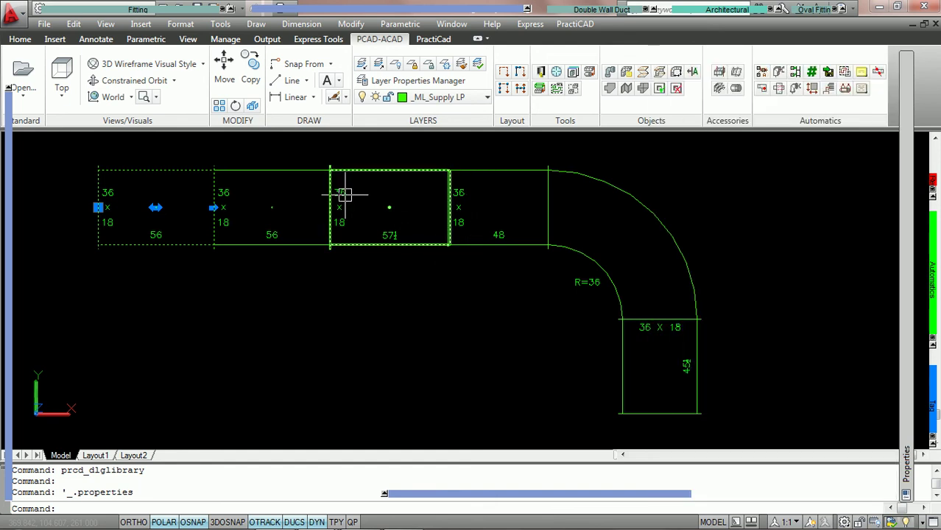
double_click(179, 169)
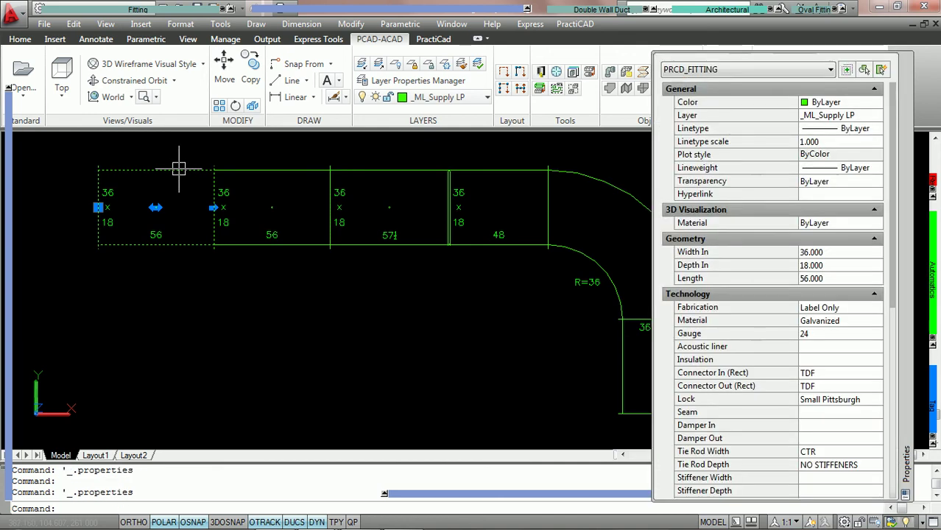
click(832, 253)
text(30)
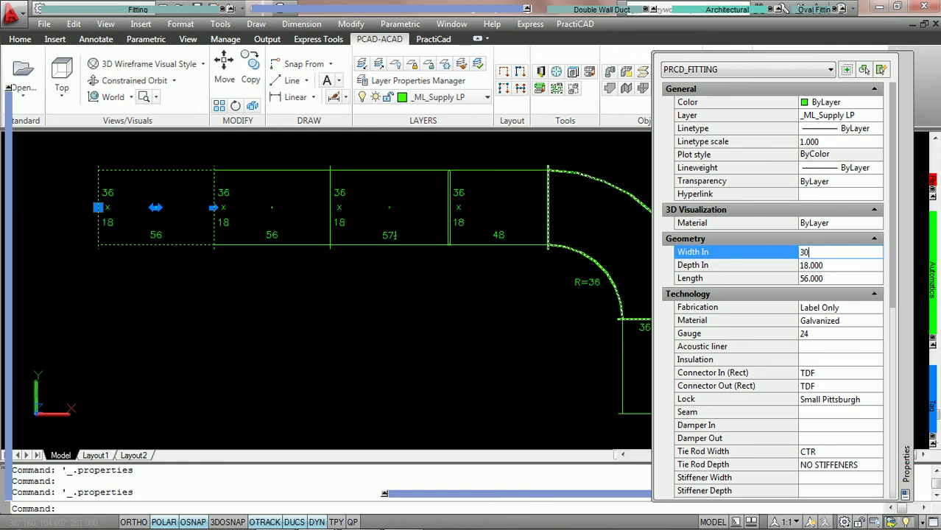
key(Tab)
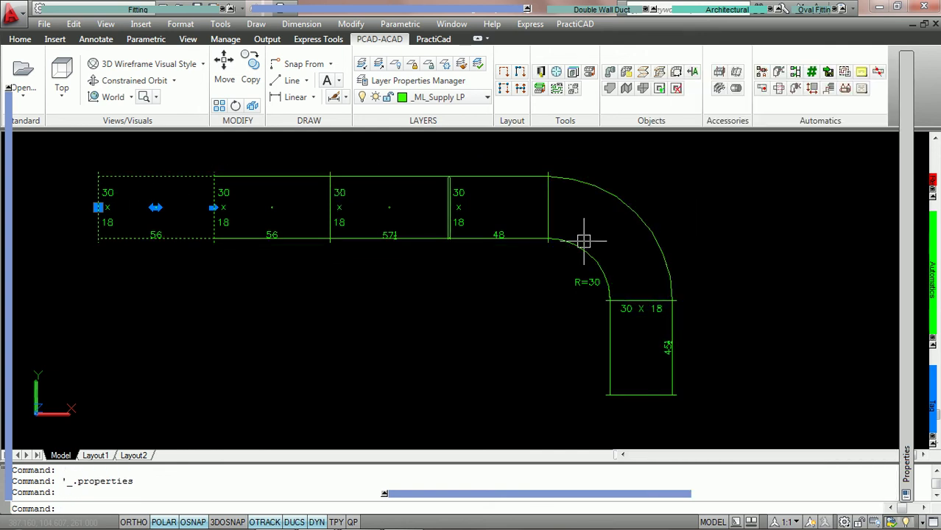
key(Escape)
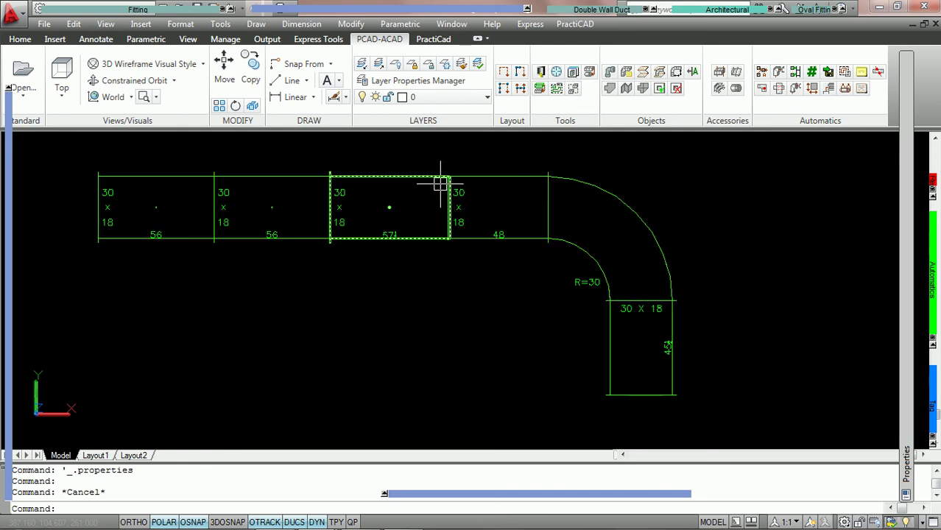
Step: Change the Connector In of the second straight duct after the transition to S&D and deselect it
mouse_move(440, 184)
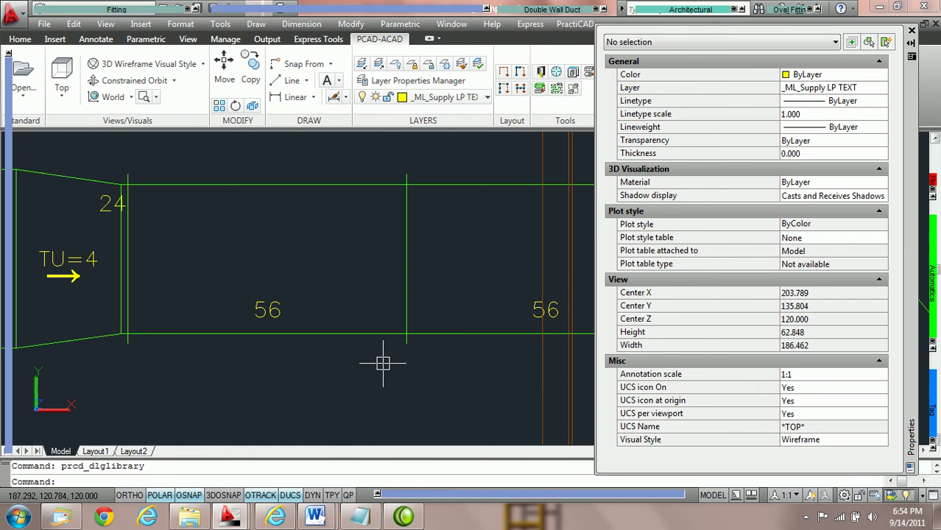
middle_drag(413, 275, 375, 283)
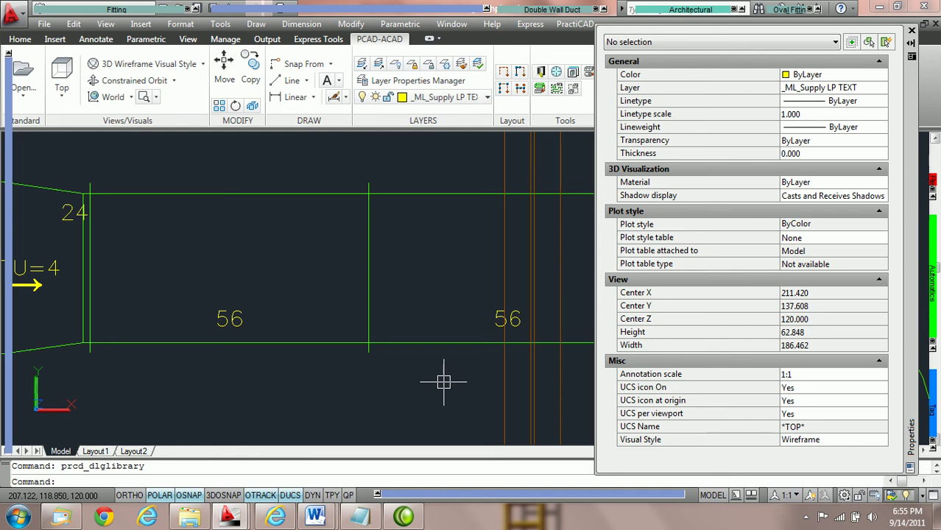
middle_drag(452, 379, 382, 369)
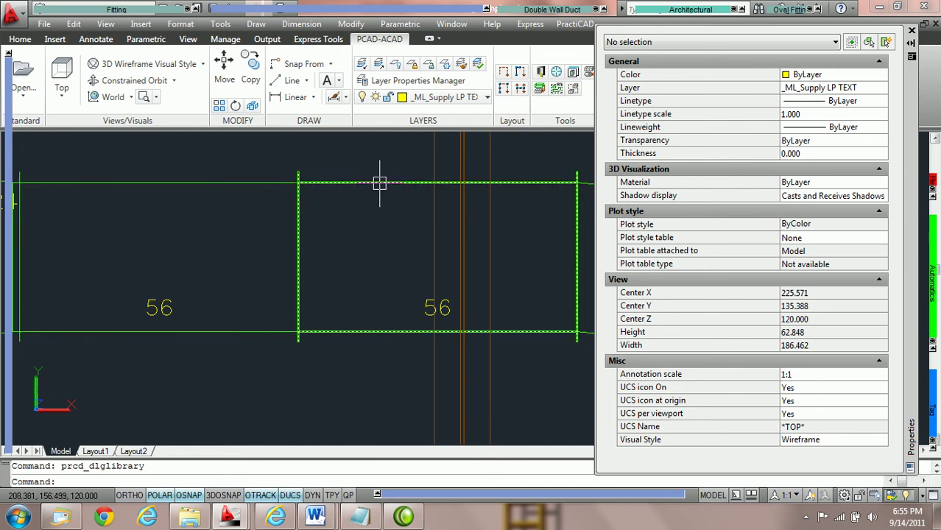
click(230, 181)
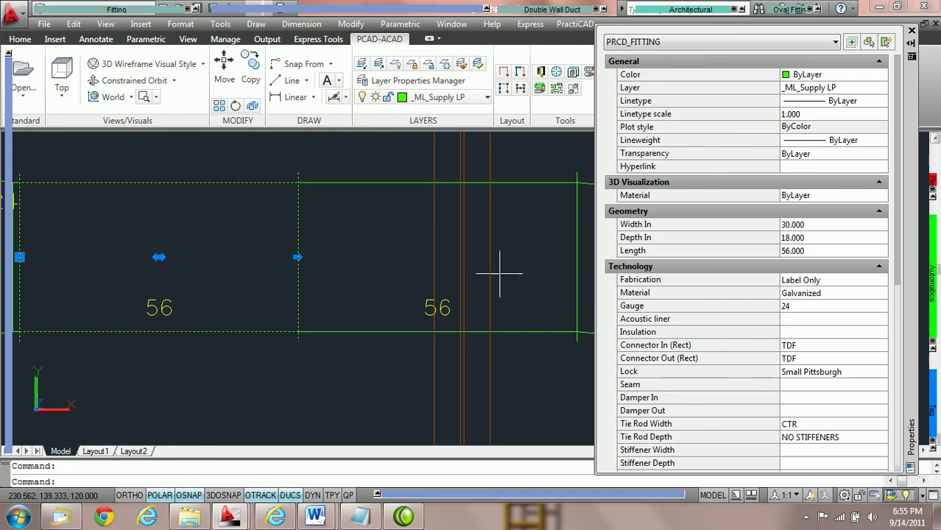
click(357, 191)
key(Escape)
click(370, 184)
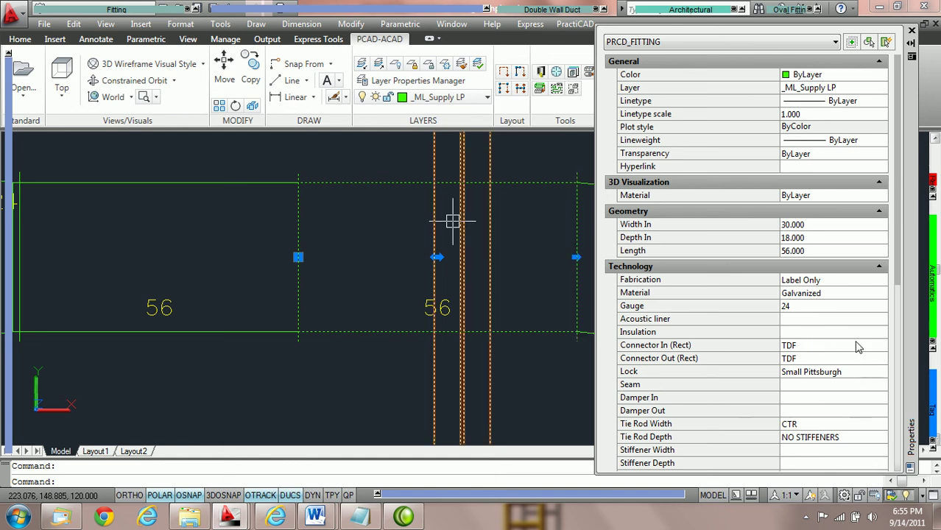
click(880, 346)
click(882, 346)
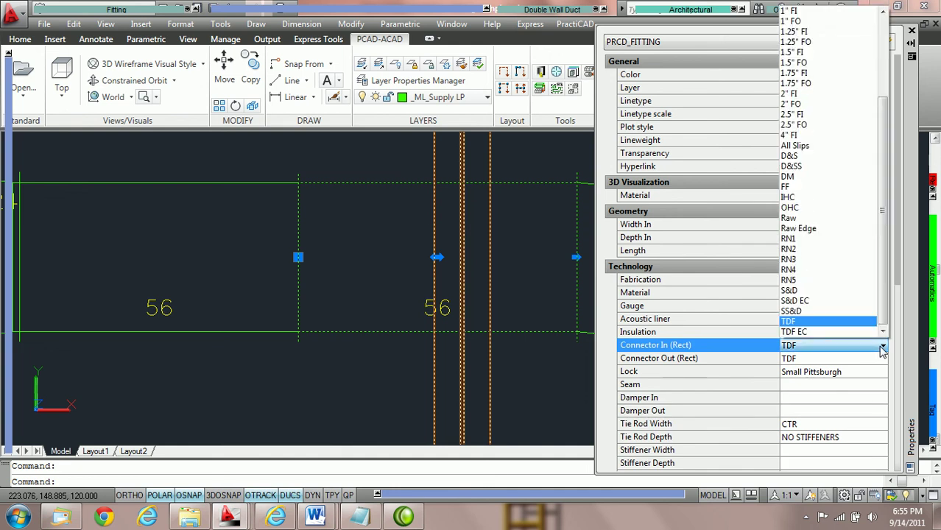
click(817, 293)
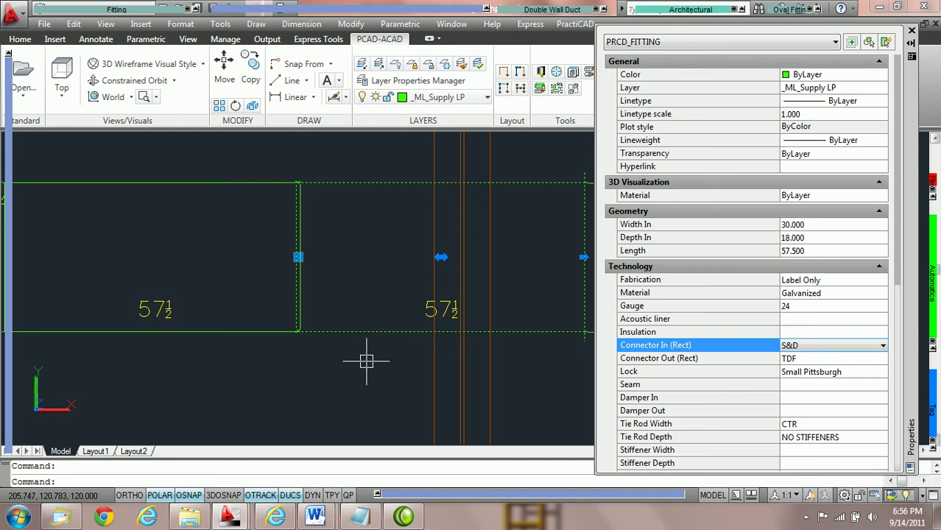
key(Escape)
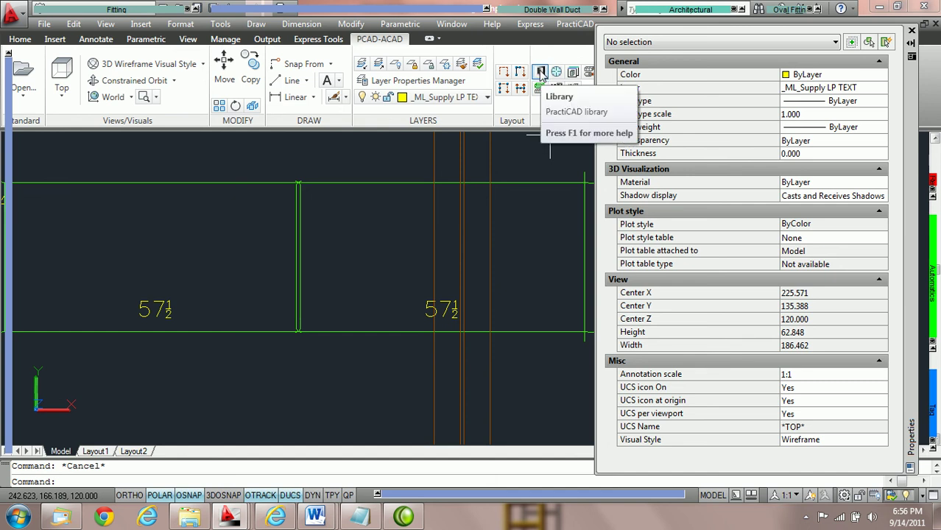
Step: Enable Allow incompatible connectors junction in the Ductwork library's Ductline Routing settings, save the change and close the library
click(541, 71)
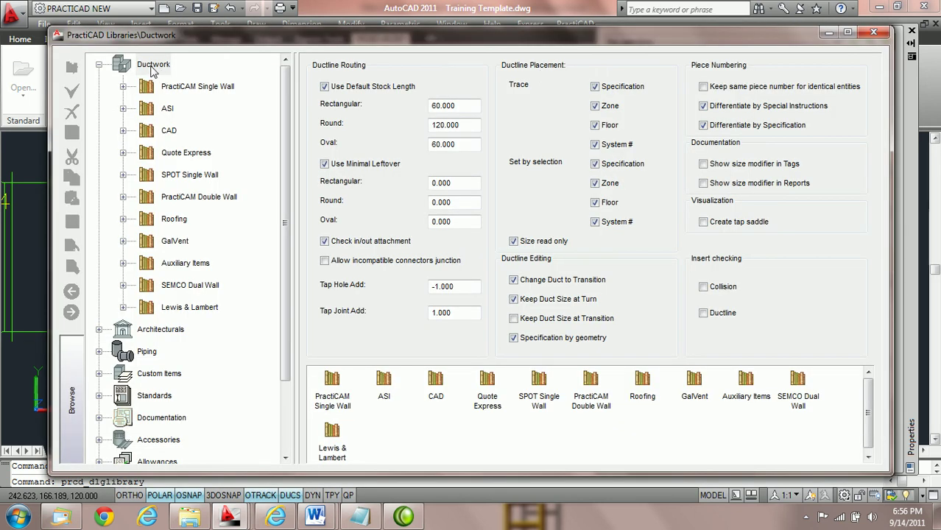
click(154, 66)
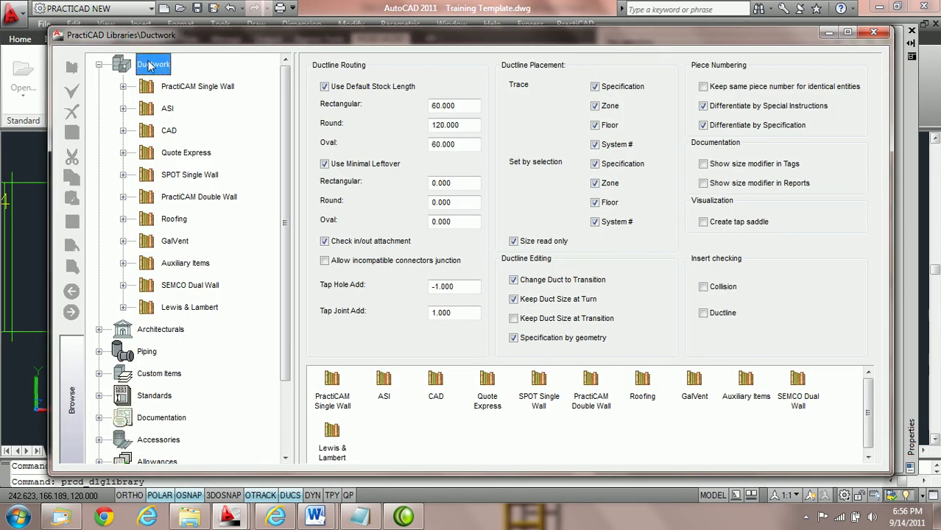
click(98, 65)
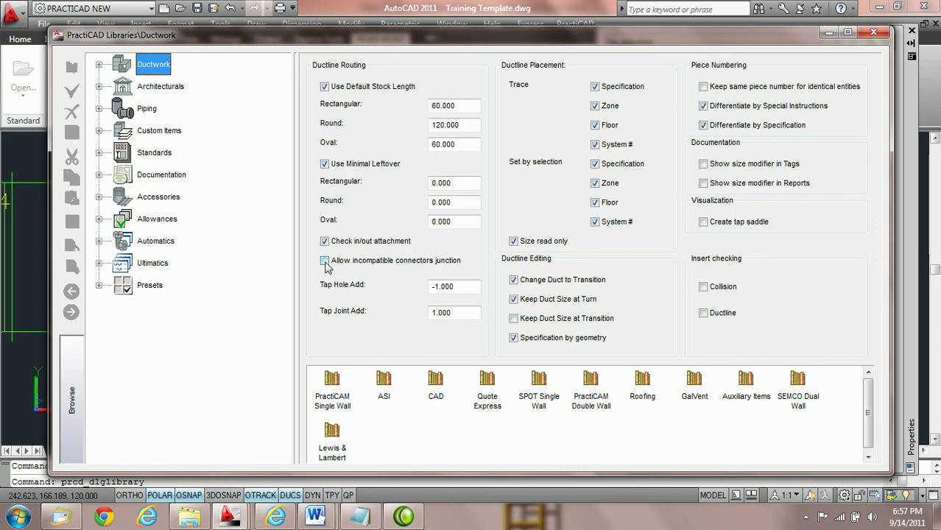
click(324, 262)
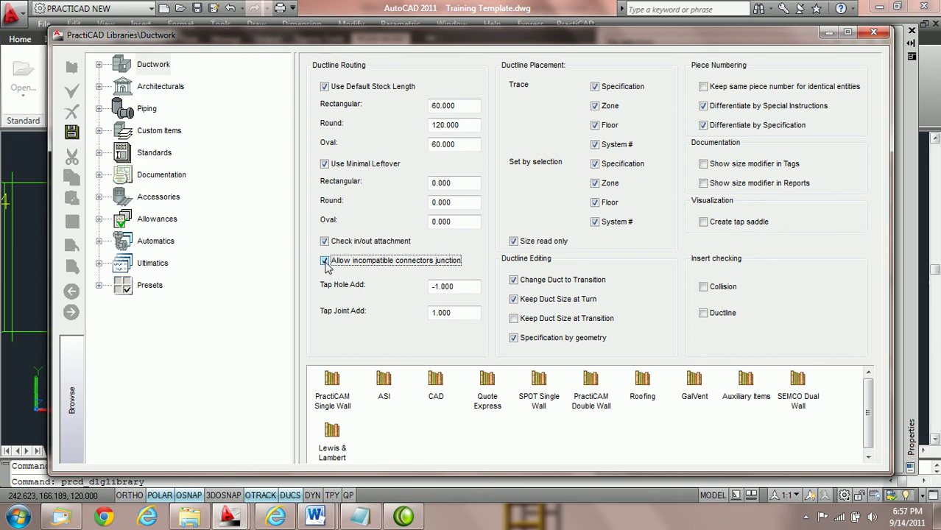
click(79, 135)
click(873, 32)
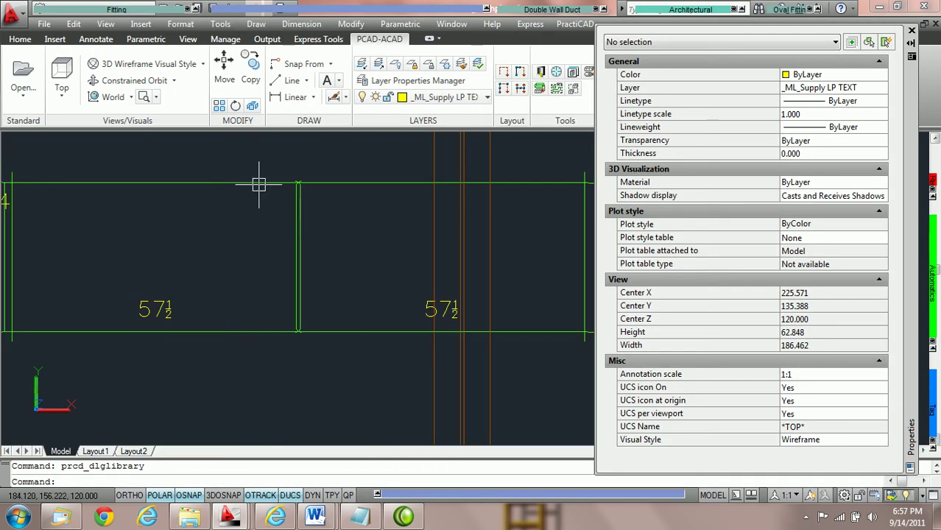
Step: Set the Connector Out (Rect) of the first straight duct after the transition to TDF
click(258, 184)
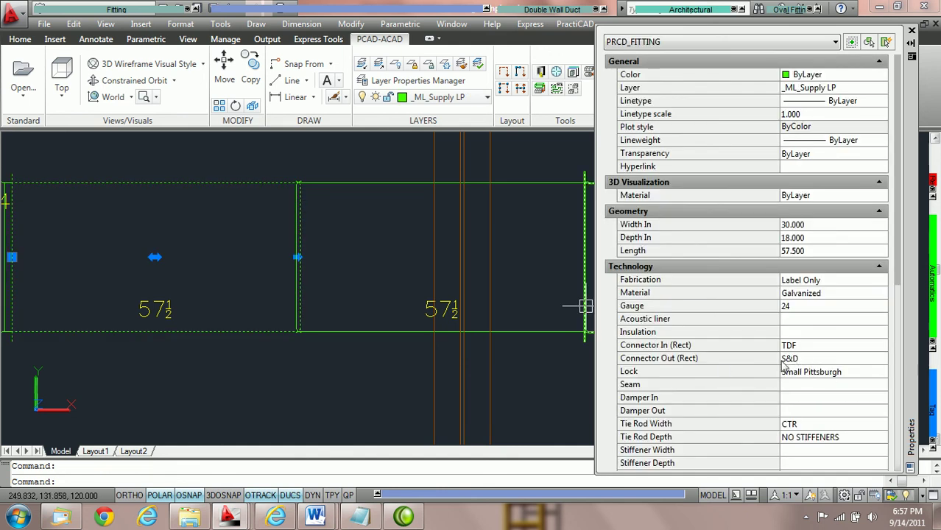
click(799, 361)
click(880, 359)
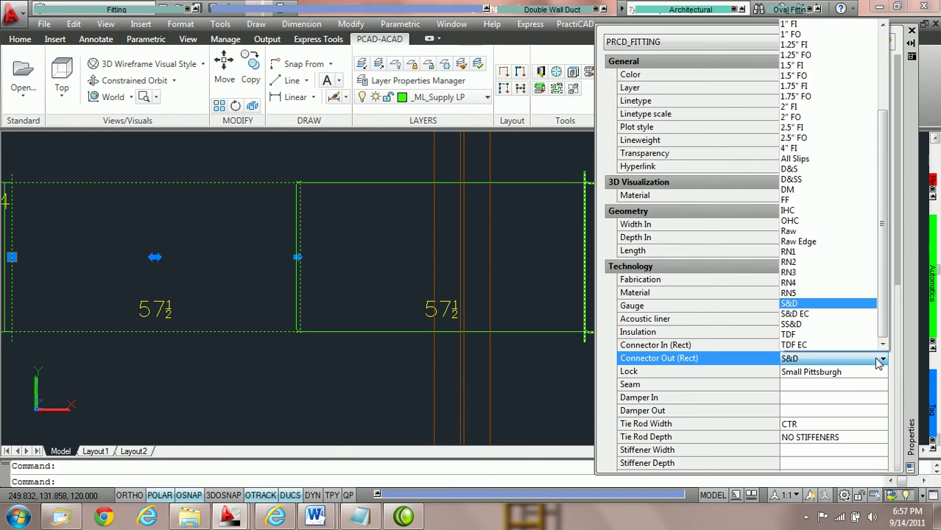
click(789, 334)
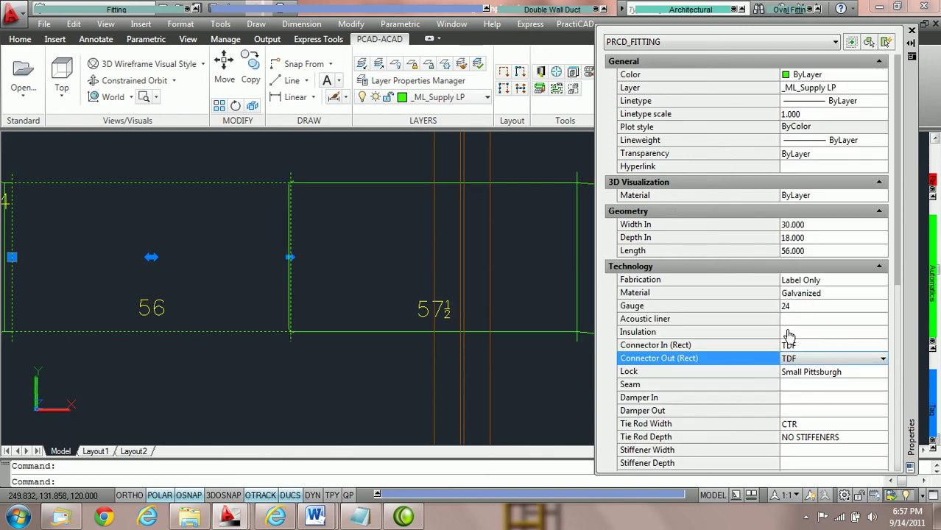
Step: Examine the joint between the first and second straight ducts up close, then deselect the duct
scroll(294, 204, up, 1)
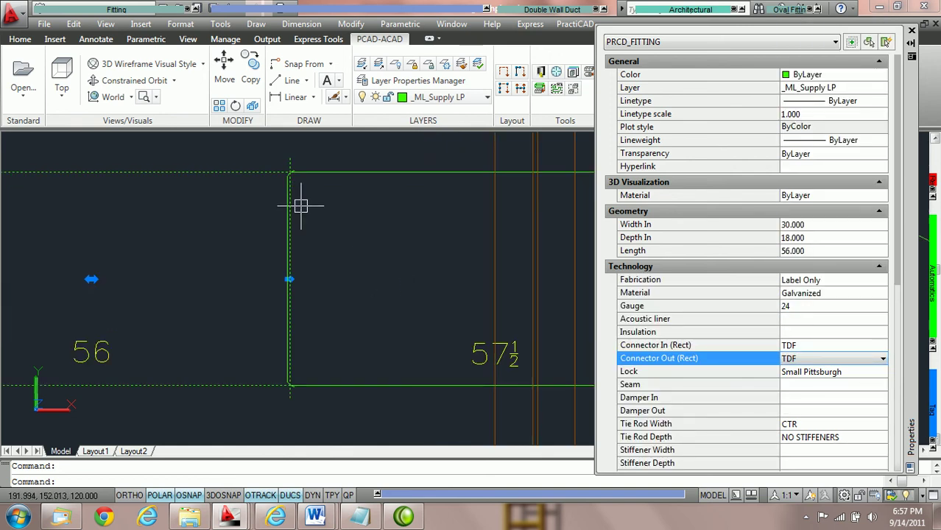
scroll(300, 206, up, 1)
scroll(364, 167, down, 1)
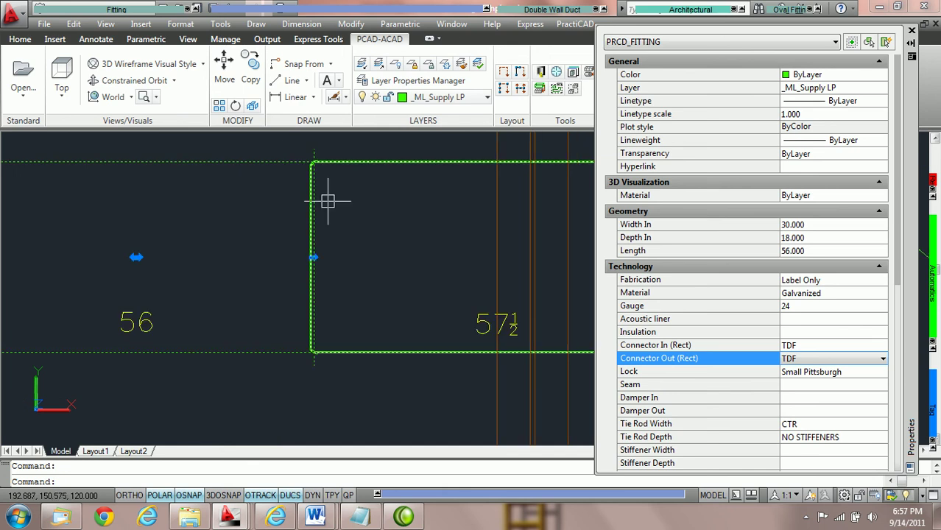
scroll(318, 177, up, 3)
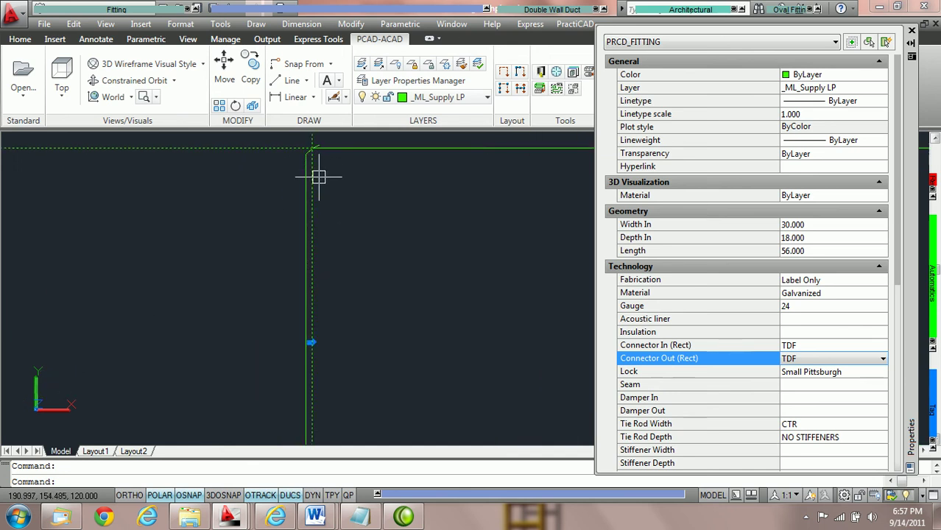
scroll(414, 243, down, 2)
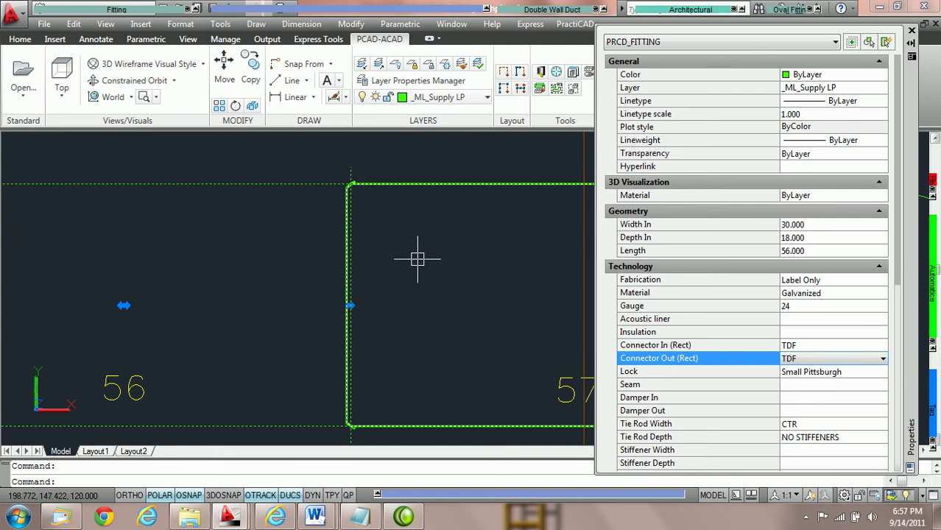
mouse_move(417, 258)
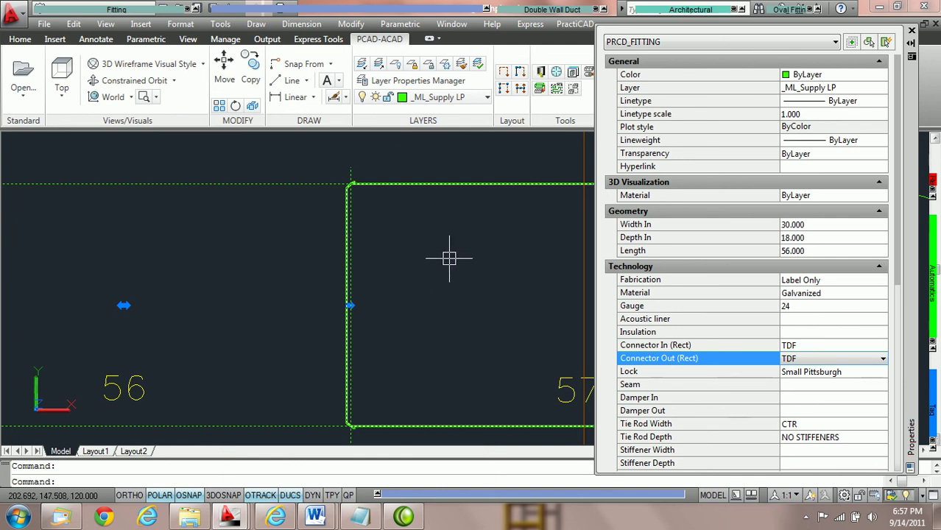
scroll(466, 255, down, 2)
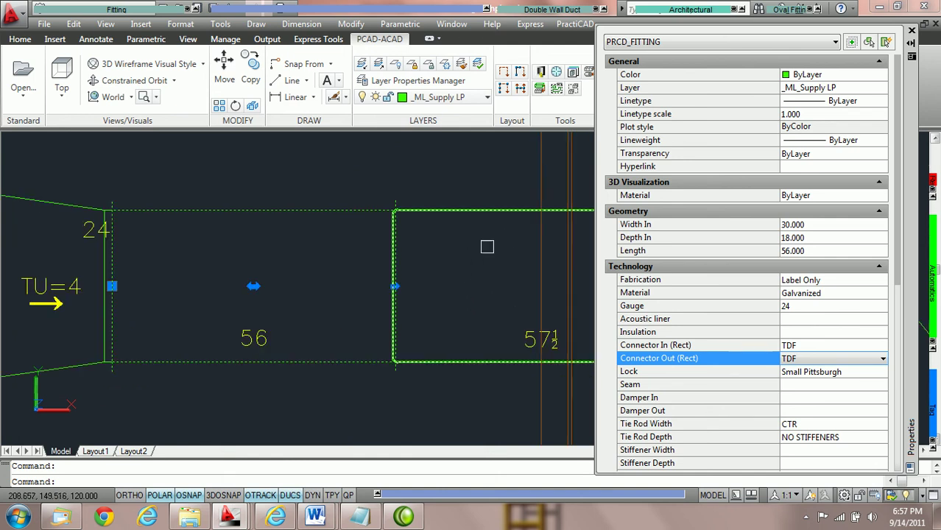
key(Escape)
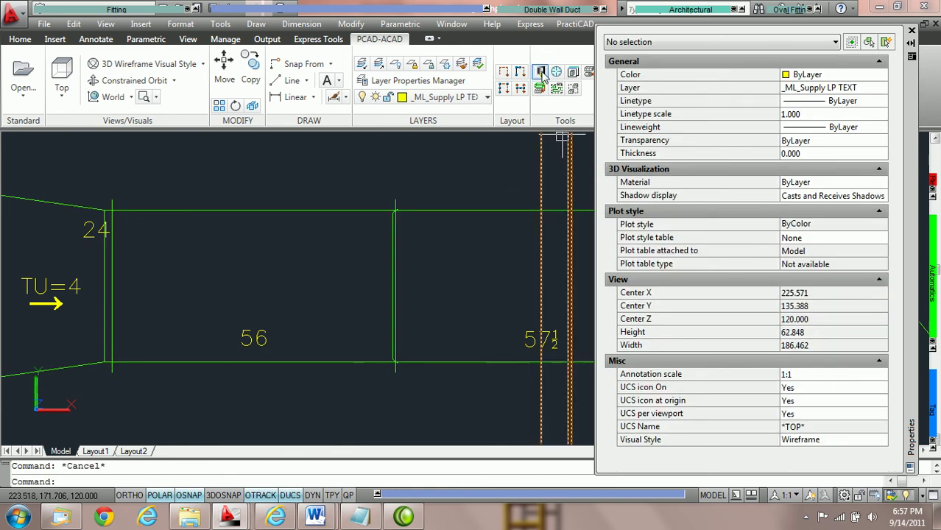
Step: Reopen the library and view the Connector compatibility lists under Allowances
click(542, 74)
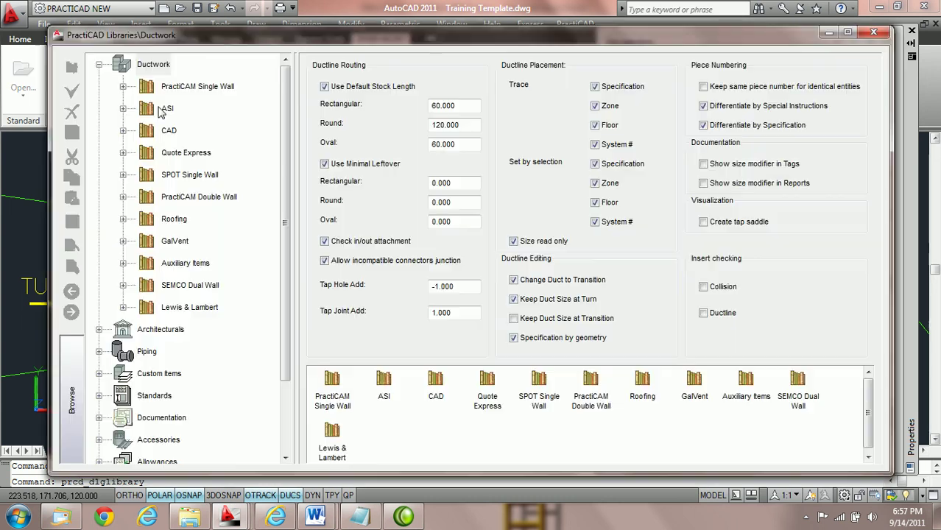
click(99, 65)
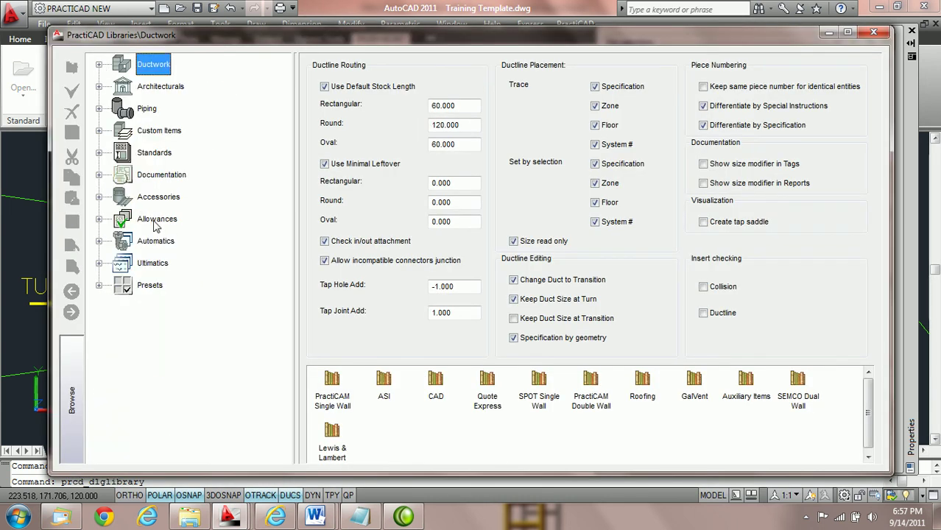
click(100, 220)
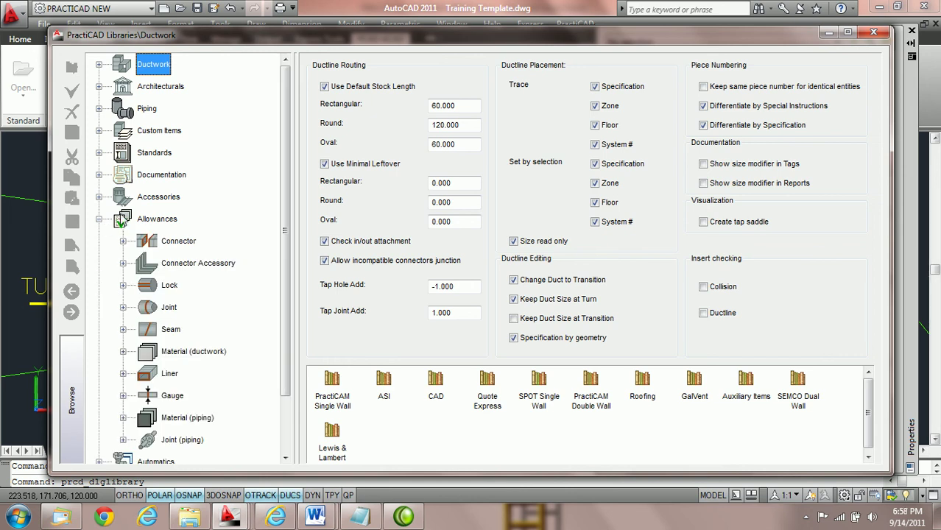
click(185, 246)
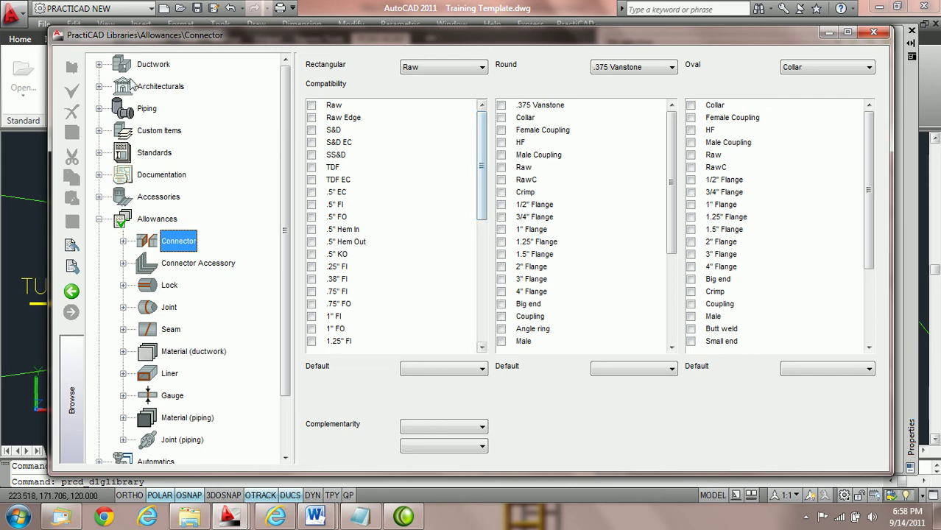
Step: Disable Allow incompatible connectors junction in the Ductwork library's Ductline Routing settings and save the change
click(156, 68)
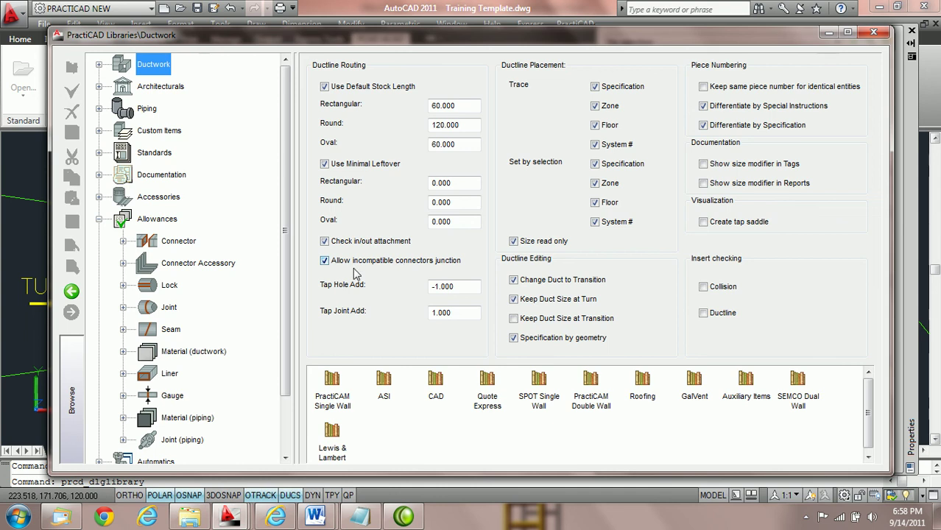
click(325, 262)
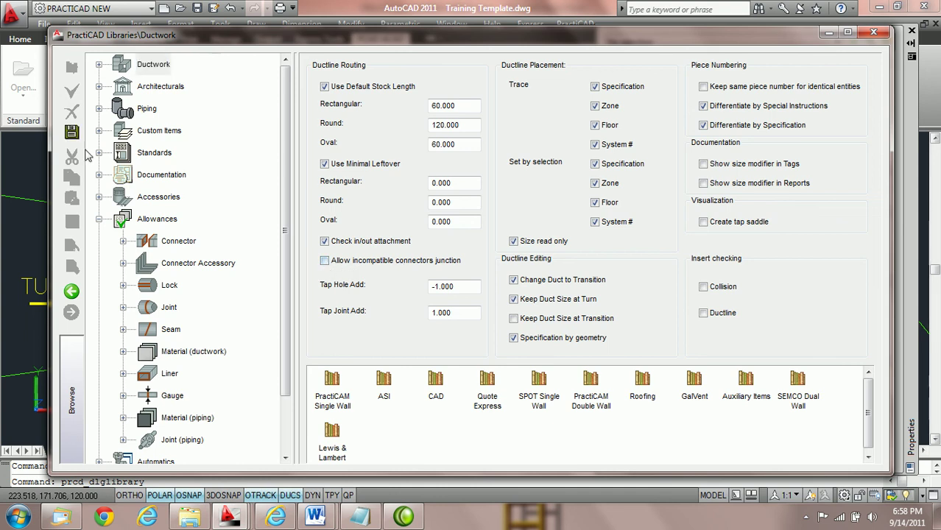
click(72, 132)
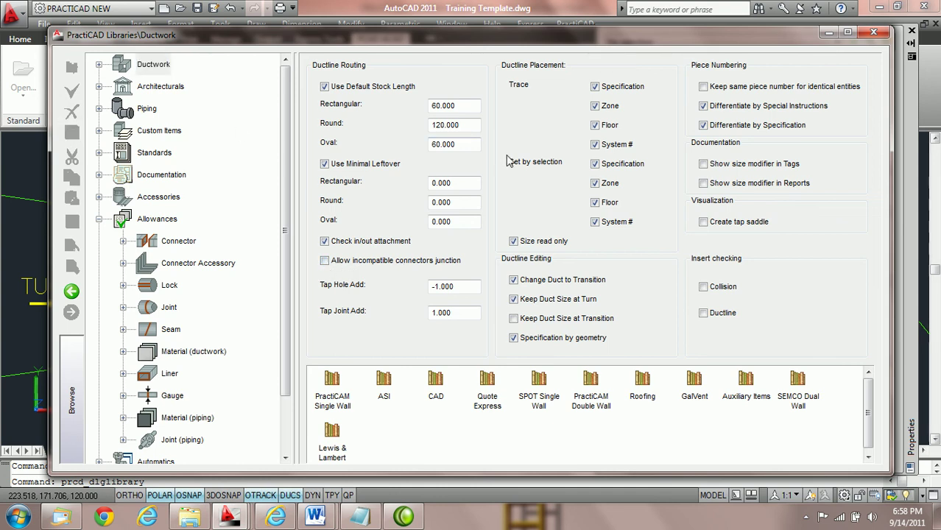